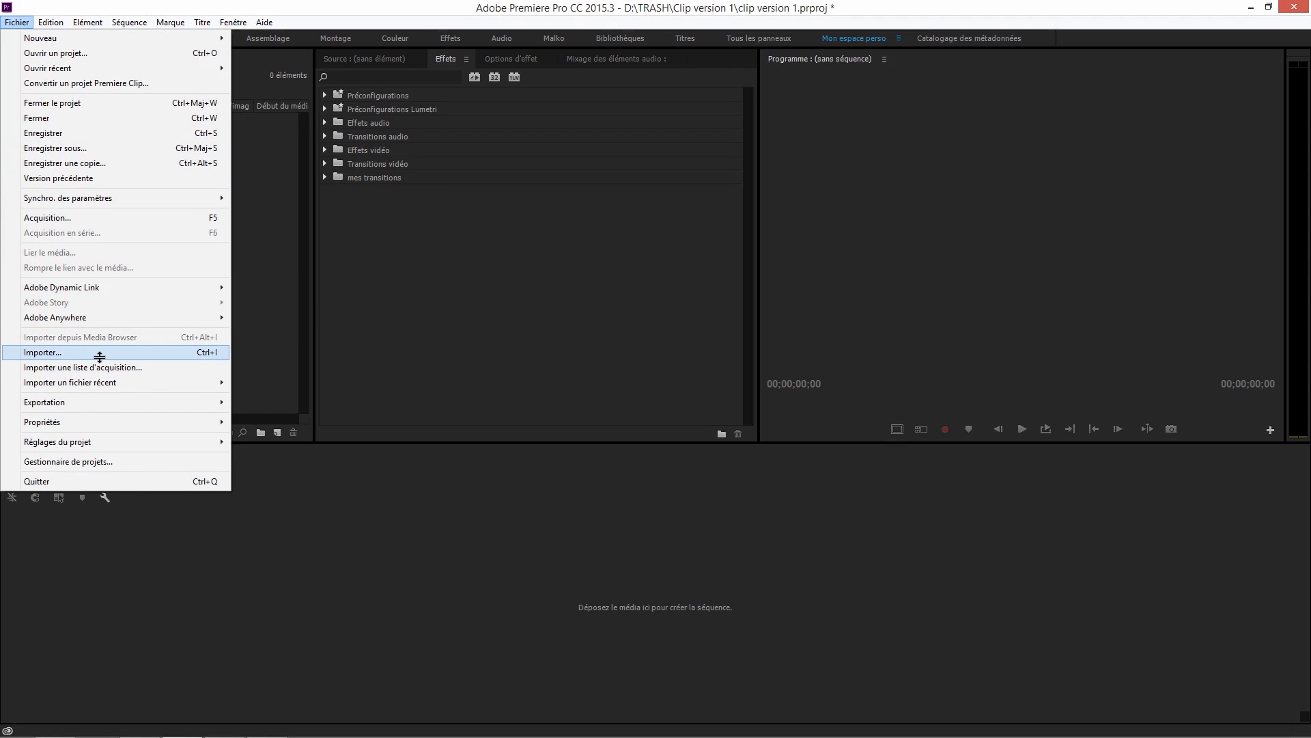
Step: Open the media import dialog and go to the FOOTAGE folder inside FORMATION PREMIERE PRO on drive D
{"action": "left_click", "coordinate": [208, 352]}
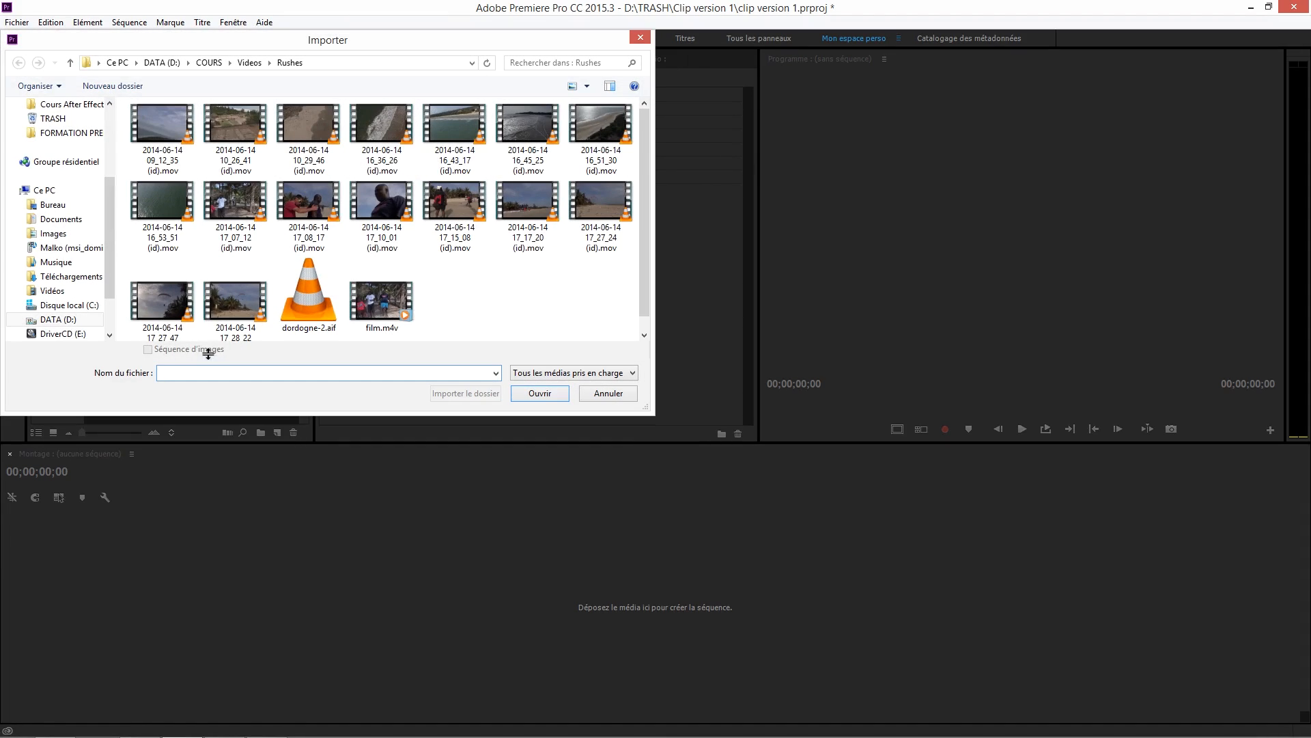
{"action": "left_click", "coordinate": [251, 63]}
{"action": "left_click", "coordinate": [208, 62]}
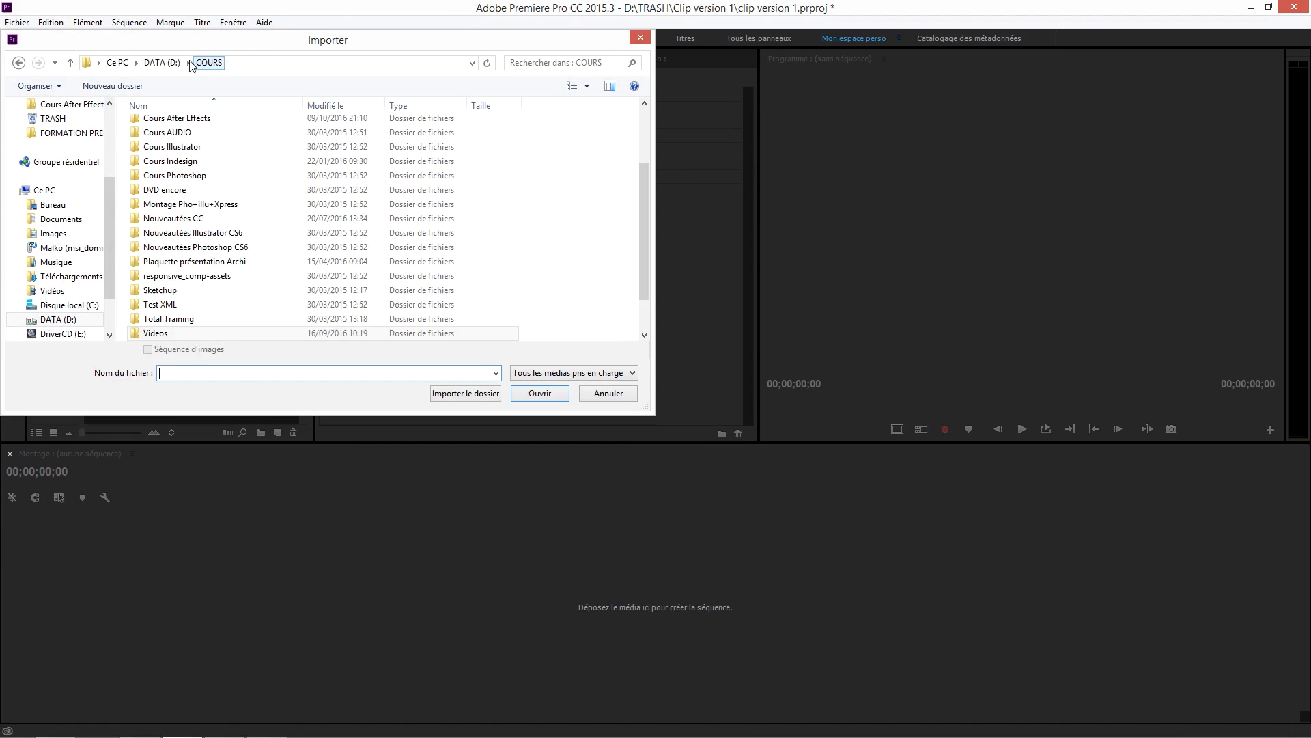
{"action": "left_click", "coordinate": [163, 62]}
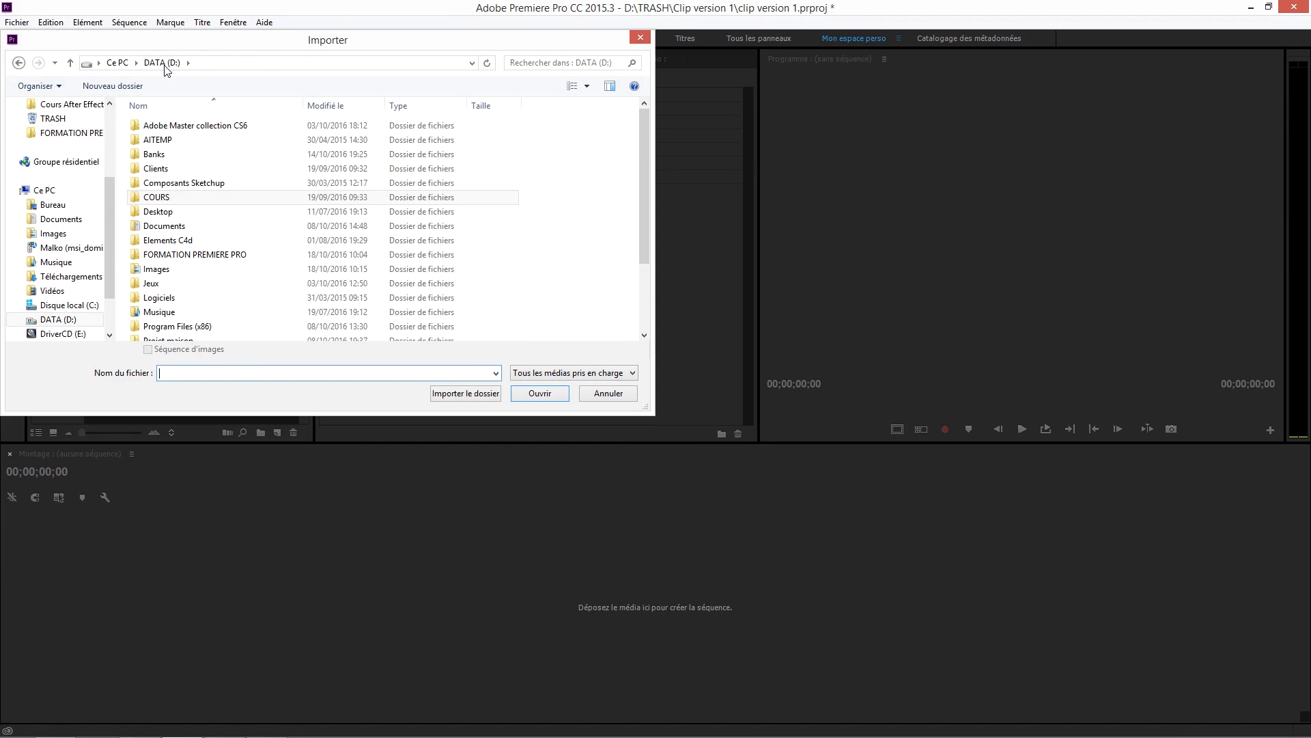
{"action": "double_click", "coordinate": [173, 255]}
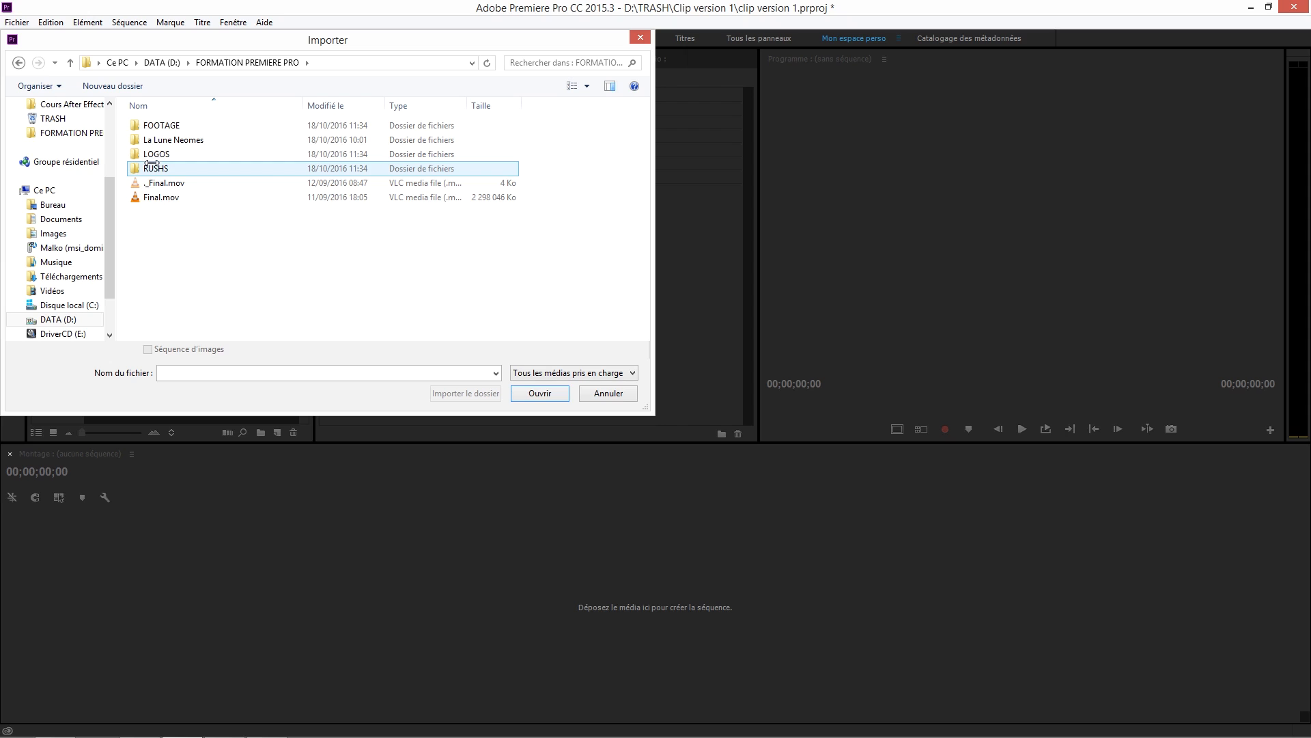
{"action": "double_click", "coordinate": [159, 125]}
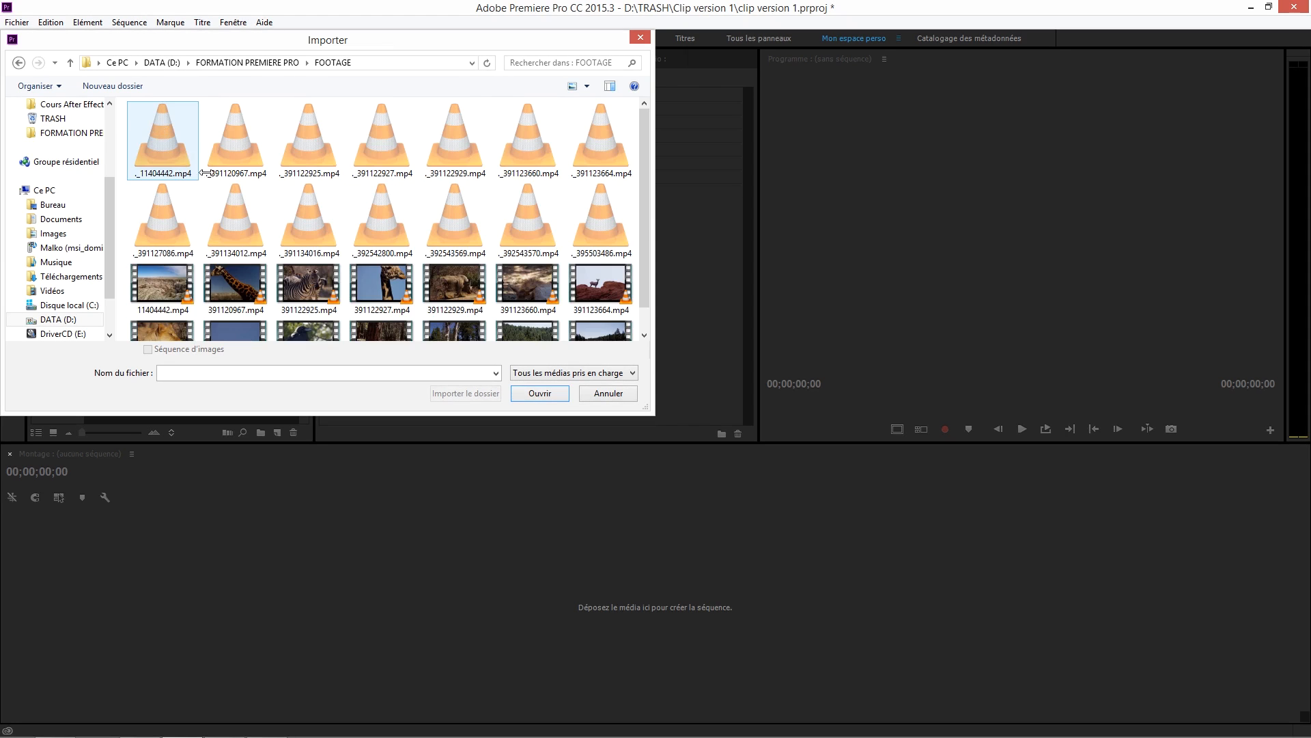
Step: Import the giraffe clip 391120967.mp4 from the FOOTAGE folder into the project
{"action": "scroll", "coordinate": [638, 286], "scroll_direction": "down", "scroll_amount": 1}
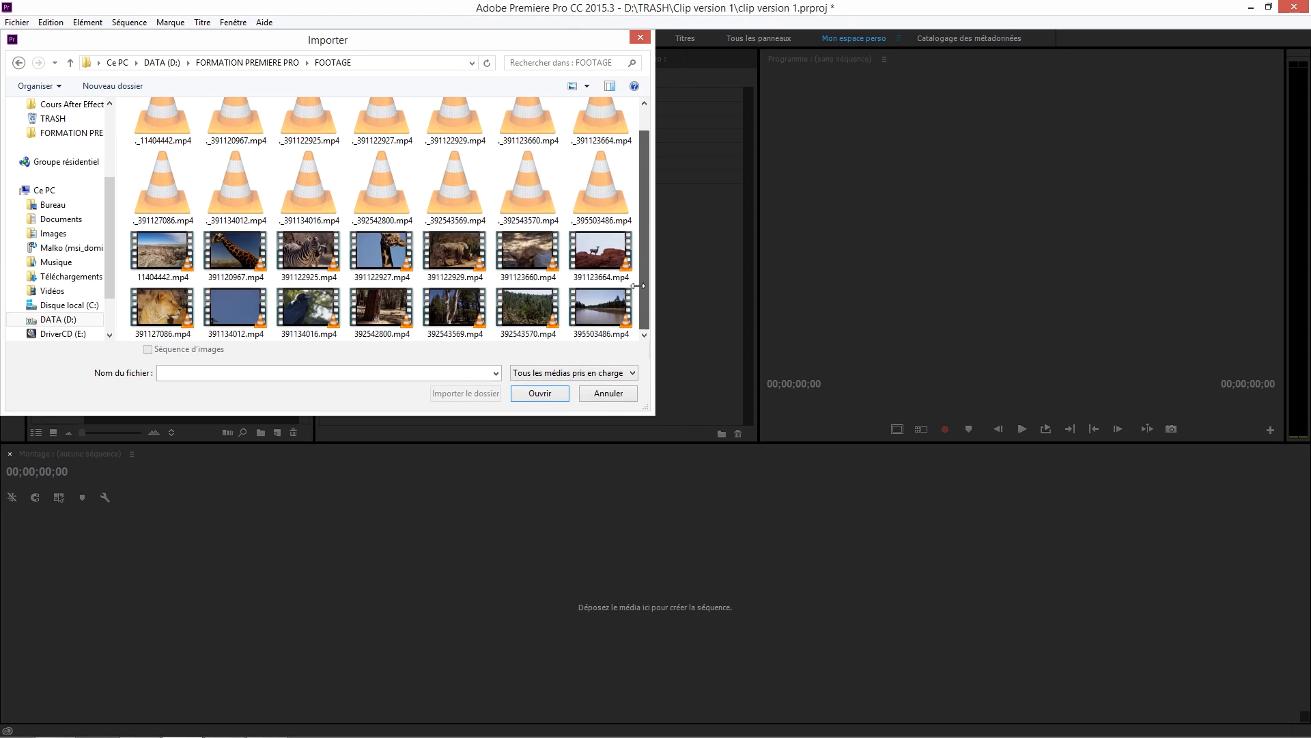
{"action": "left_click", "coordinate": [383, 251]}
{"action": "left_click", "coordinate": [232, 246]}
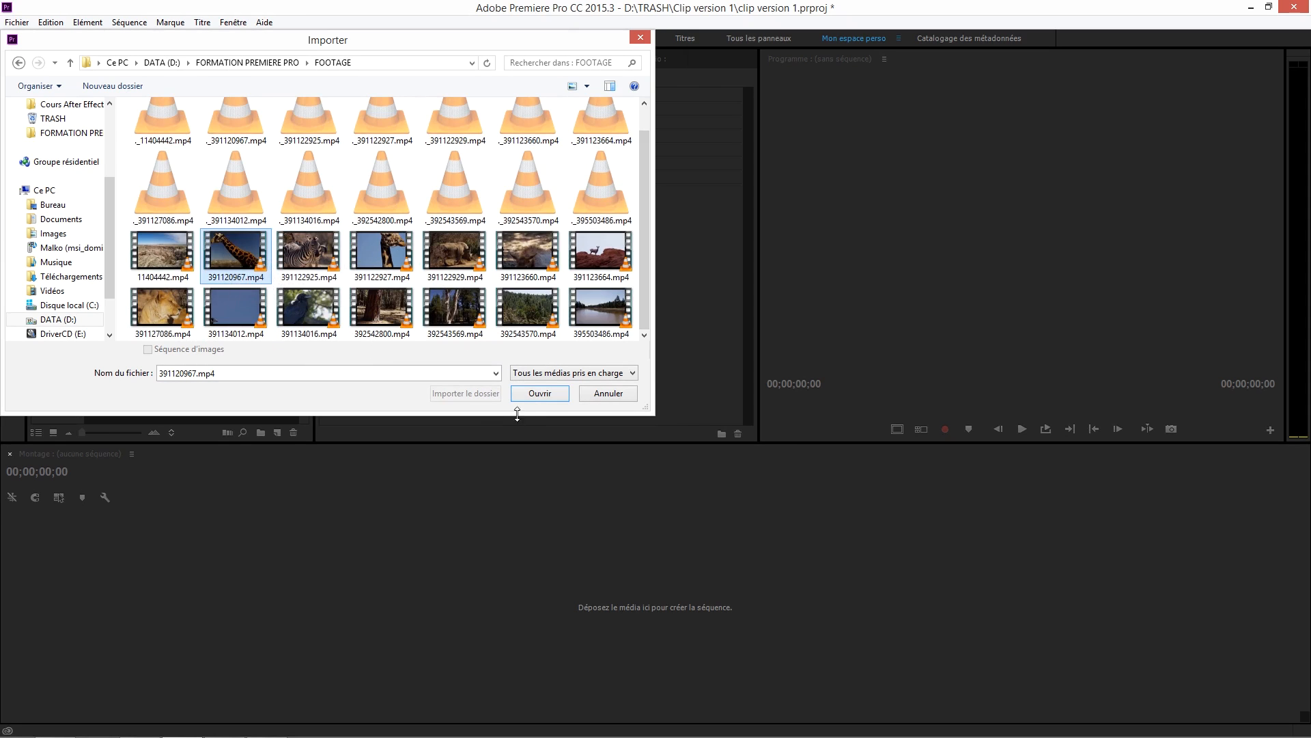
{"action": "left_click", "coordinate": [535, 393]}
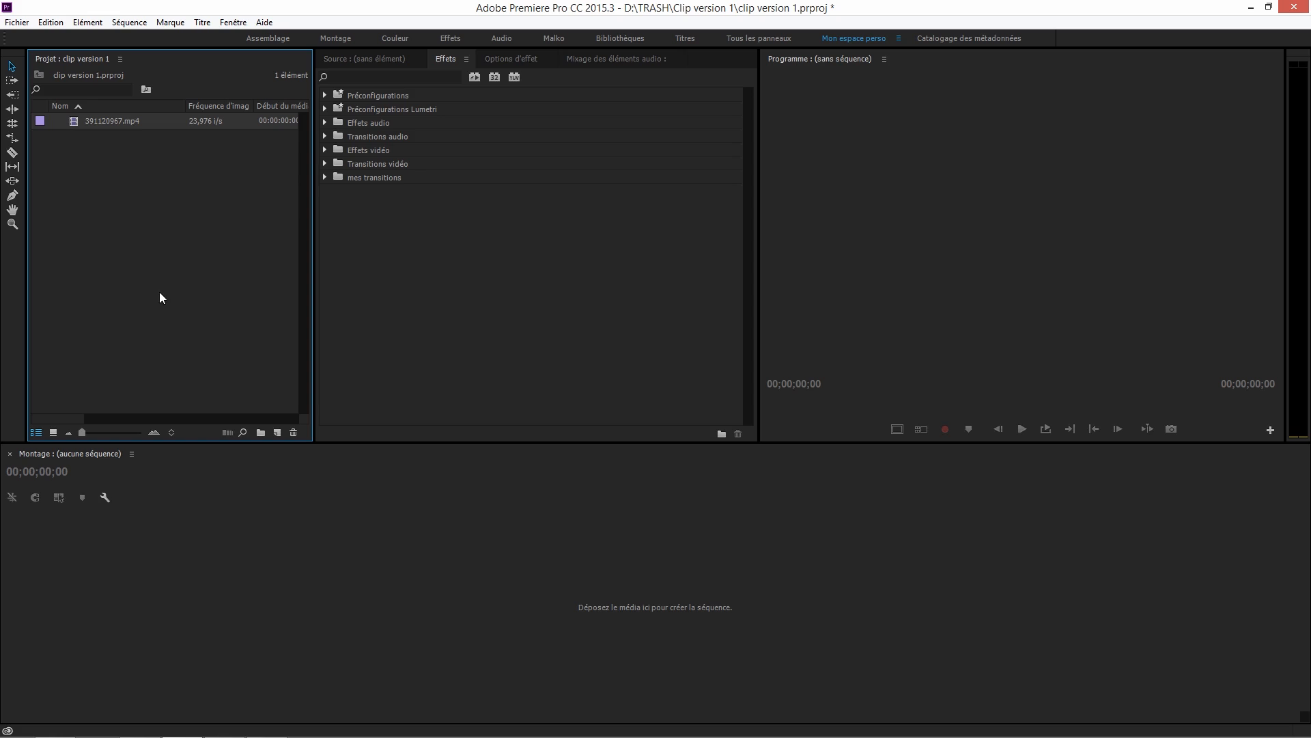
Step: Import a second clip, 391122929.mp4, from the FOOTAGE folder into the project
{"action": "double_click", "coordinate": [140, 251]}
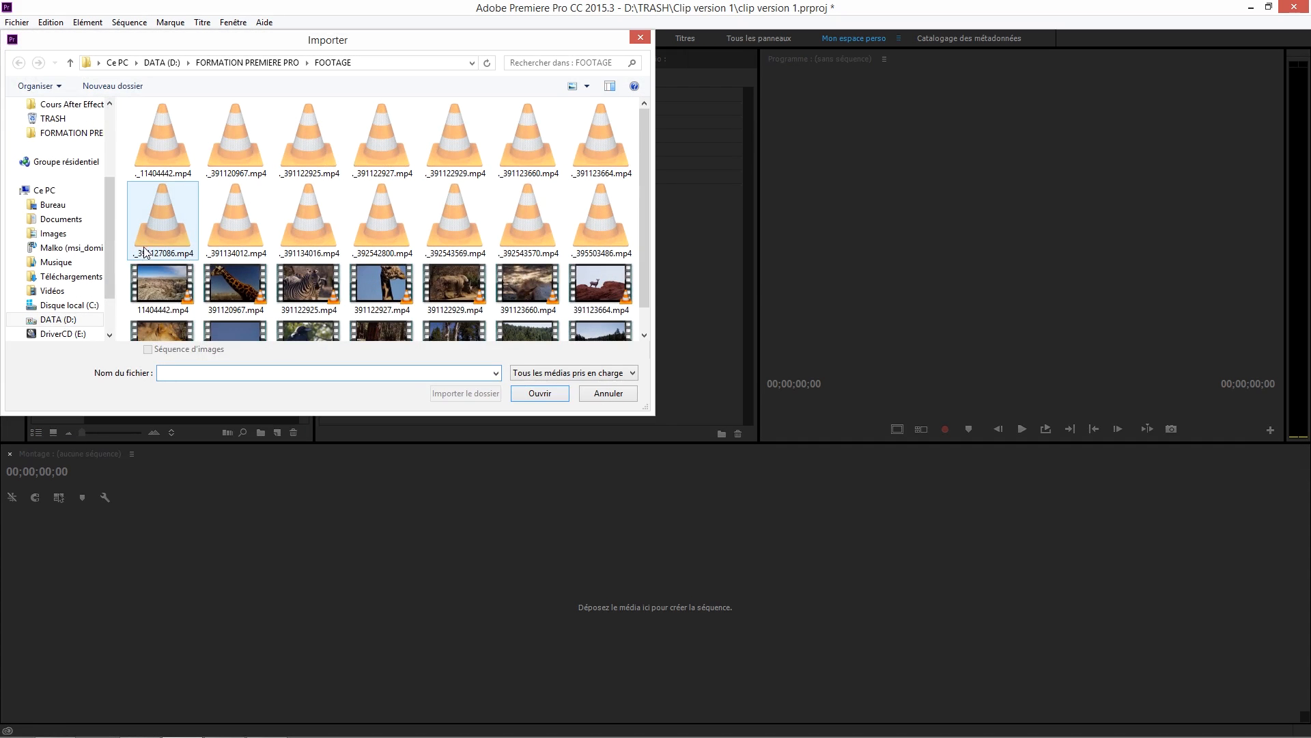
{"action": "left_click_drag", "start_coordinate": [336, 35], "coordinate": [336, 61]}
{"action": "left_click", "coordinate": [267, 92]}
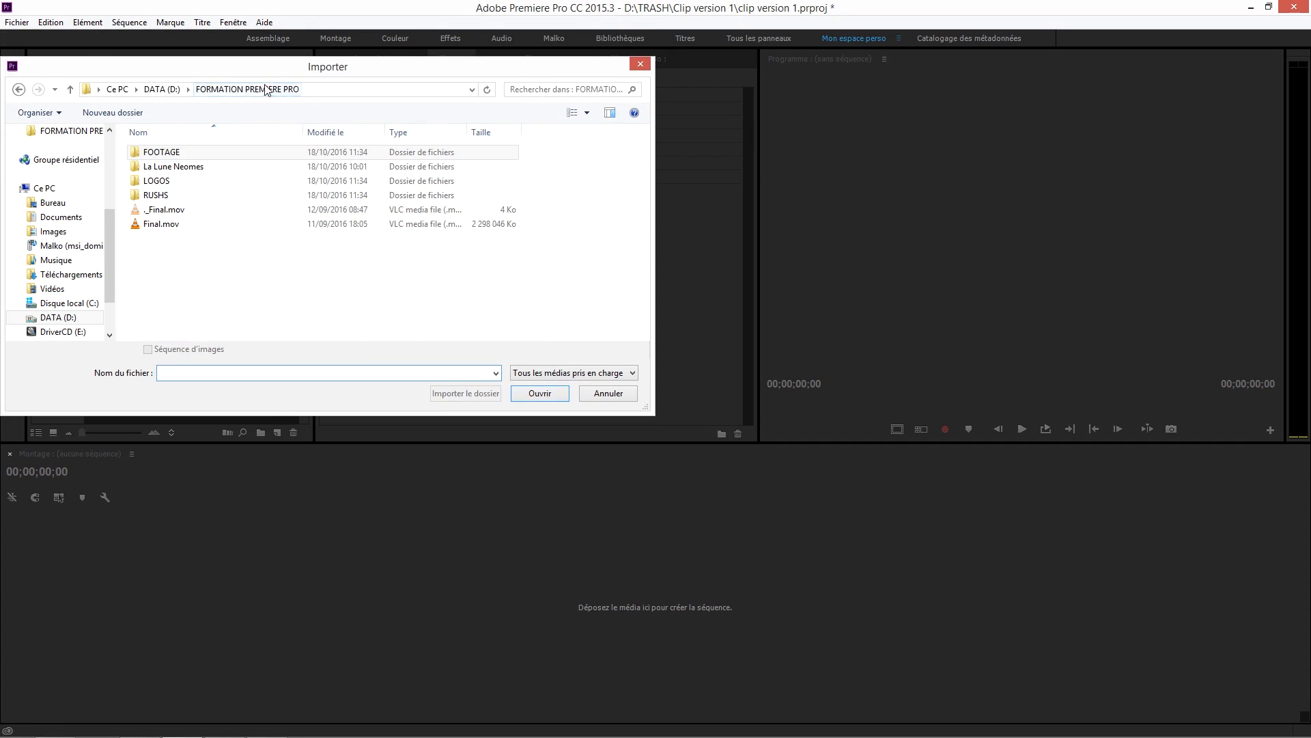
{"action": "double_click", "coordinate": [162, 153]}
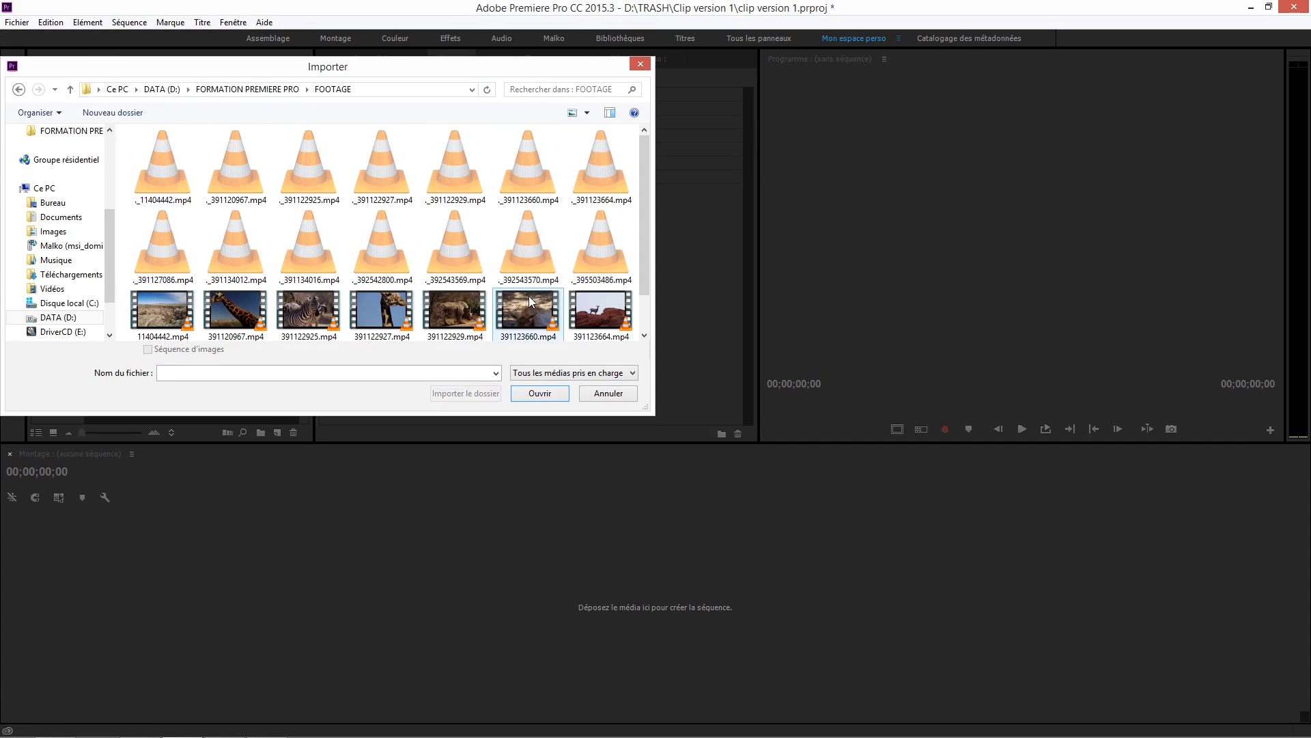
{"action": "left_click", "coordinate": [456, 310]}
{"action": "left_click", "coordinate": [547, 395]}
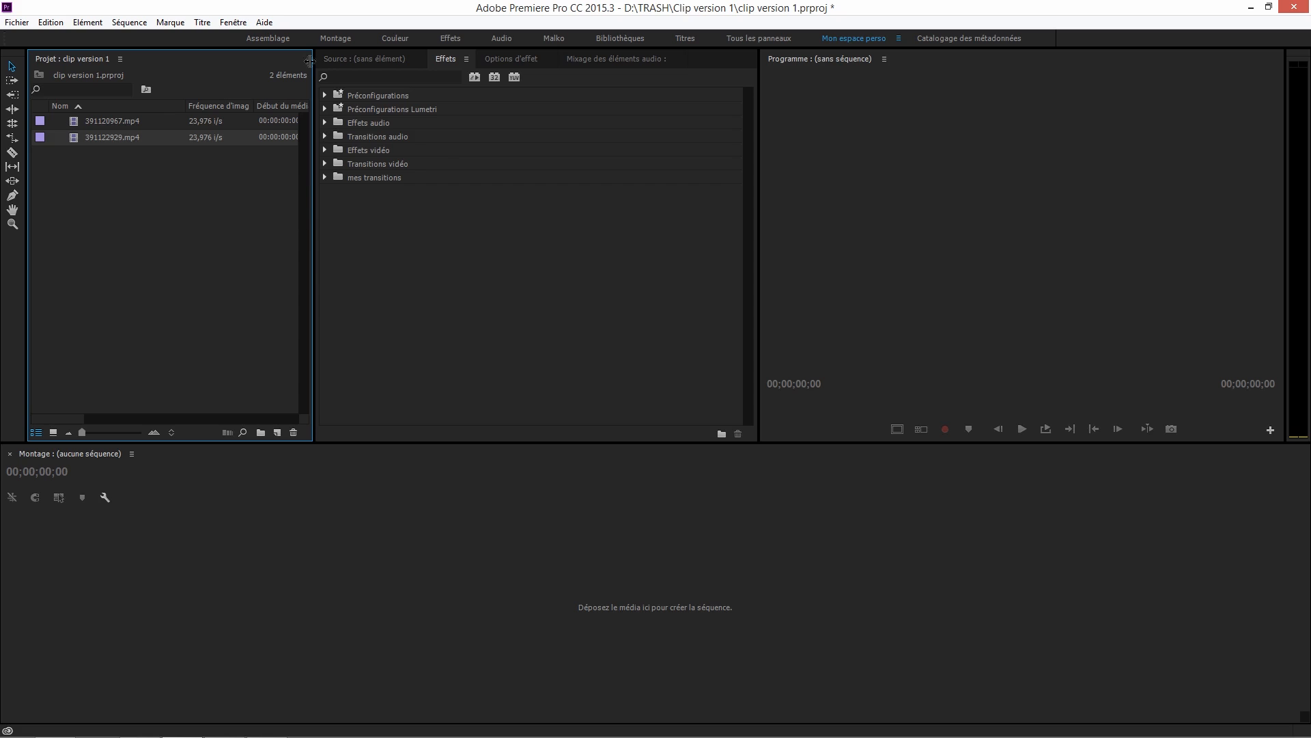
Step: Show the FOOTAGE folder in the Media Browser, clear of the project bin, and enlarge its clip thumbnails
{"action": "left_click", "coordinate": [232, 22]}
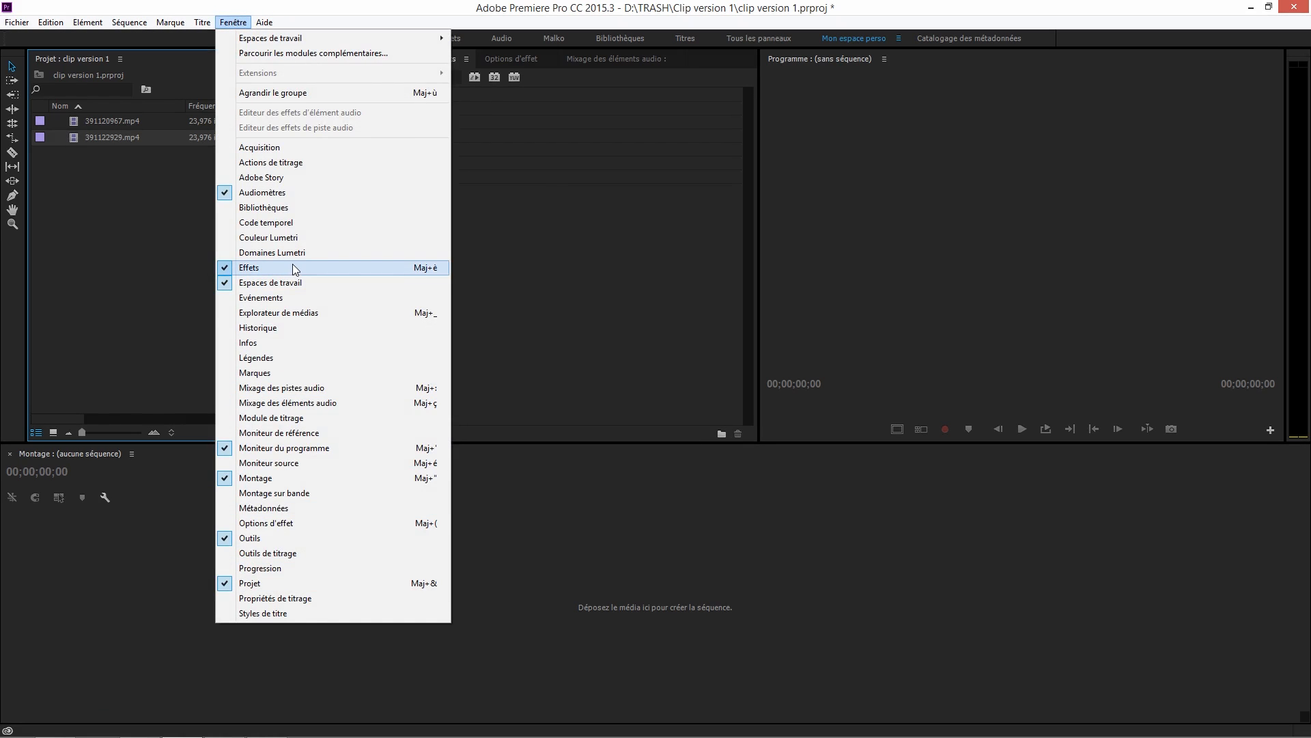
{"action": "left_click", "coordinate": [287, 313]}
{"action": "left_click_drag", "start_coordinate": [521, 130], "coordinate": [573, 143]}
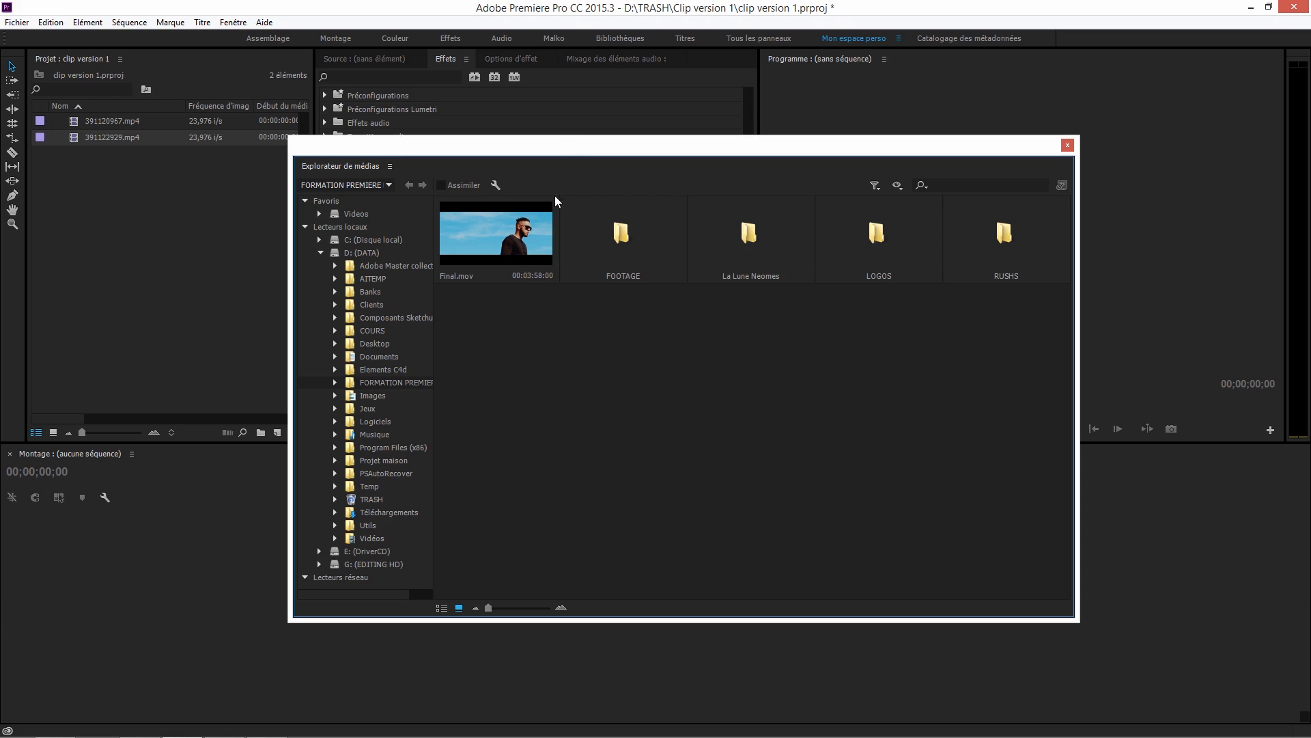
{"action": "double_click", "coordinate": [616, 236]}
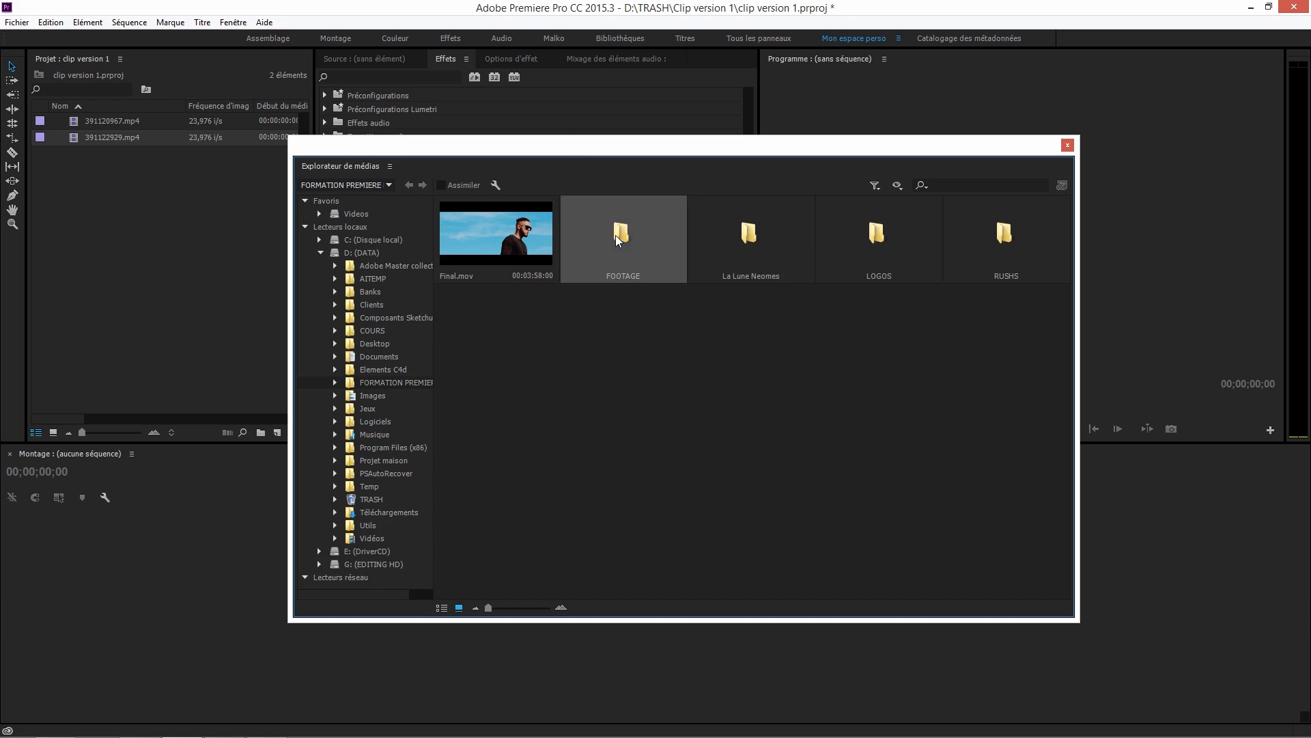
{"action": "left_click_drag", "start_coordinate": [629, 146], "coordinate": [747, 145]}
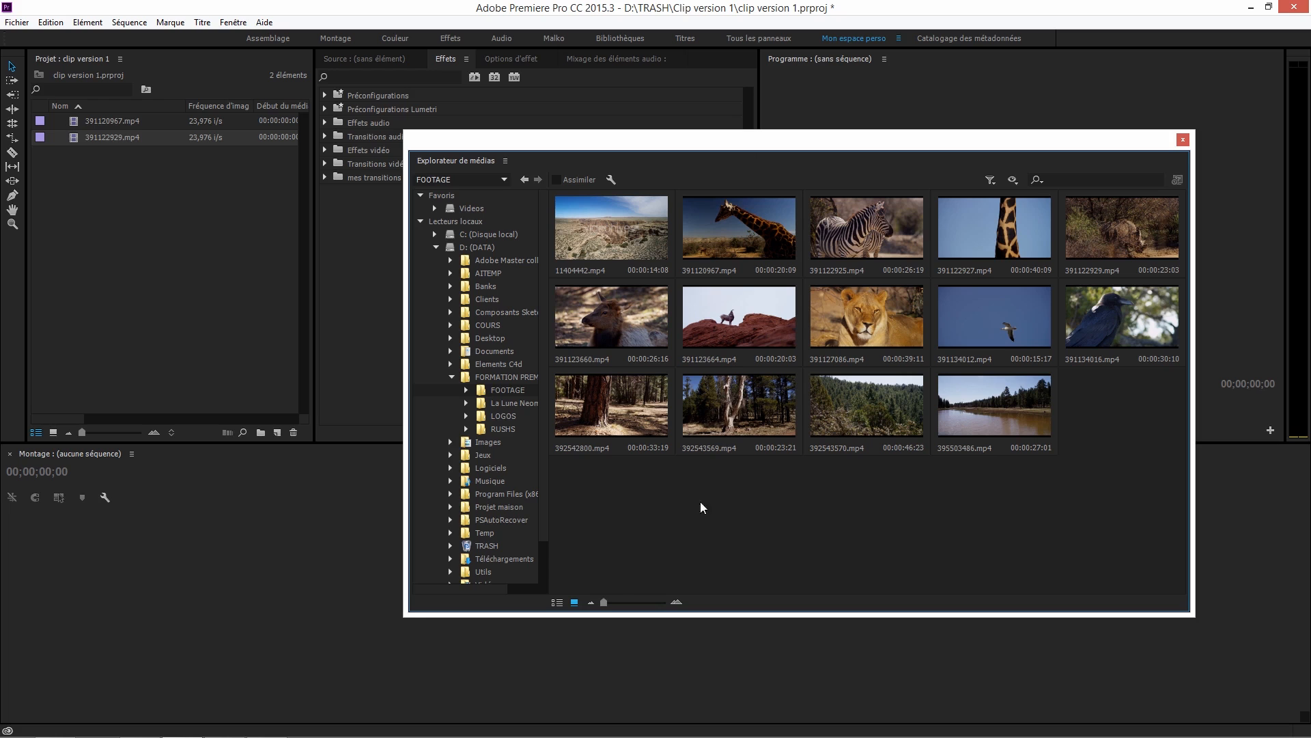
{"action": "left_click_drag", "start_coordinate": [605, 602], "coordinate": [634, 601]}
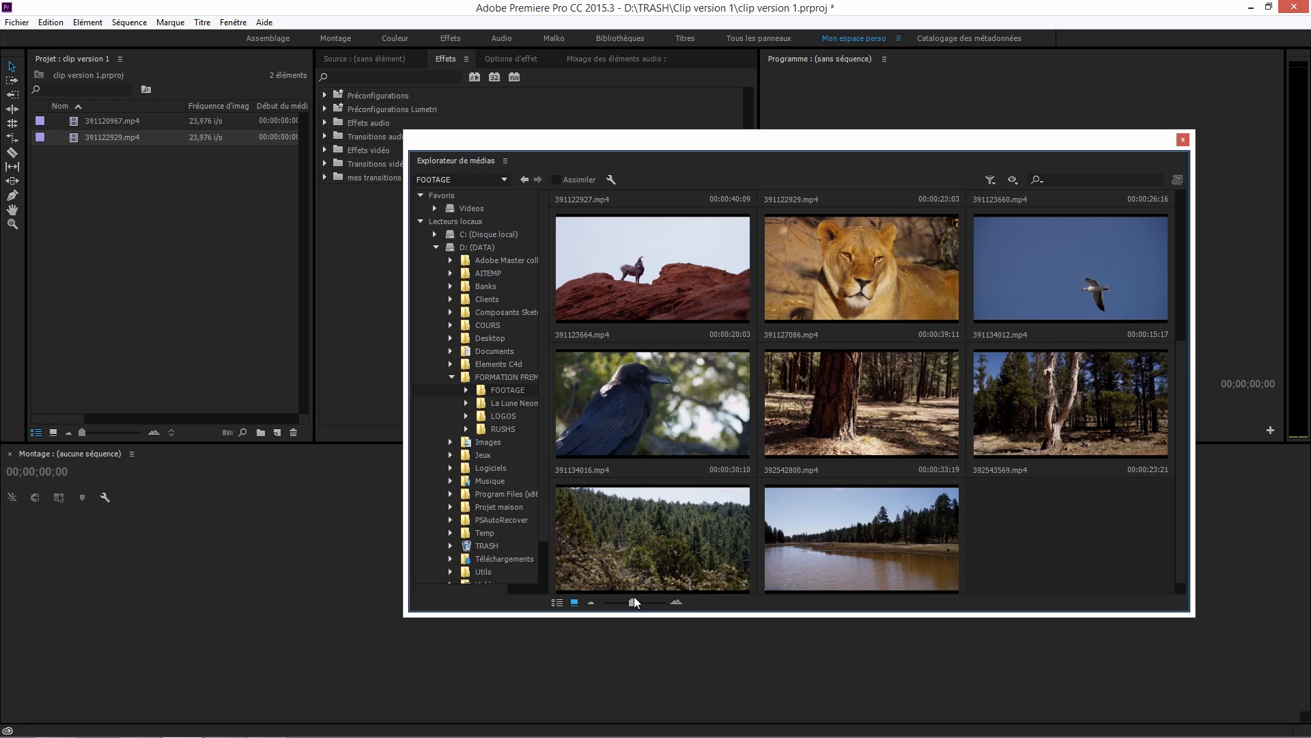
Step: Preview the lioness, flying bird and tree trunk clips, and import the lioness clip 391127086.mp4 from the Media Browser into the project
{"action": "left_click", "coordinate": [871, 270]}
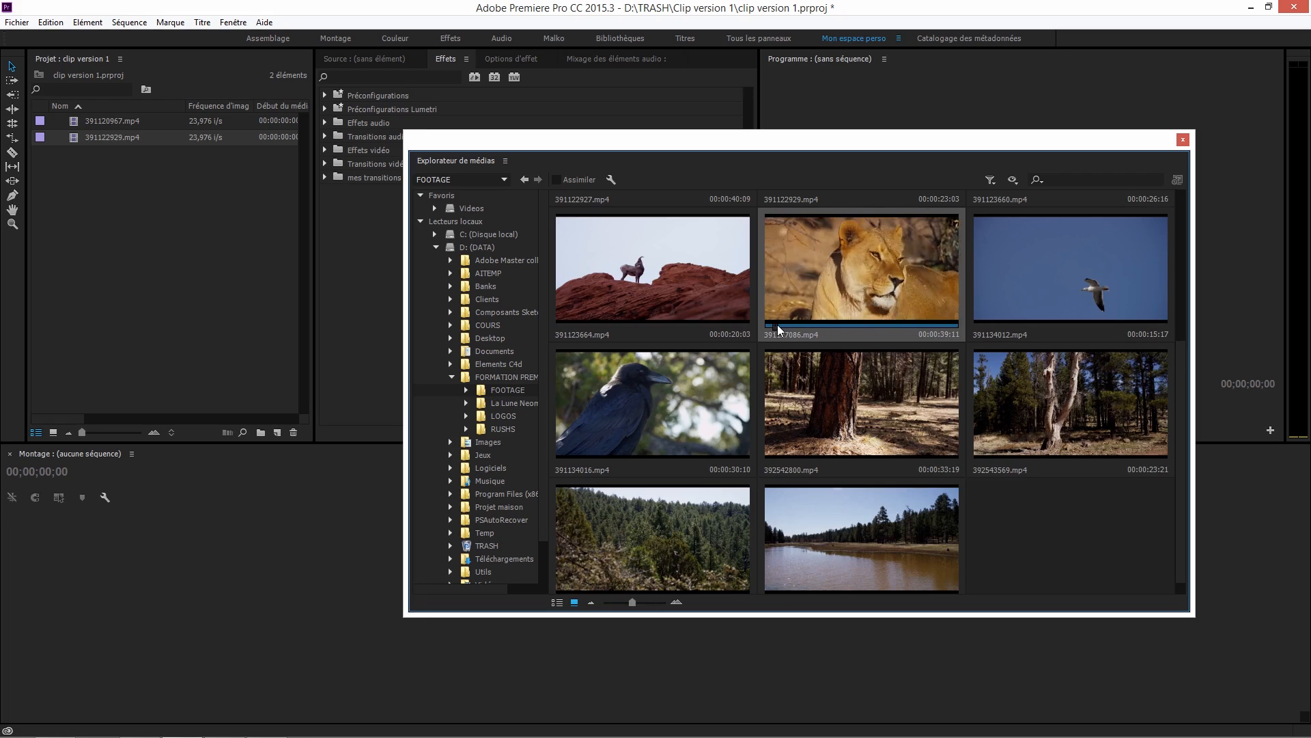
{"action": "left_click", "coordinate": [1040, 278]}
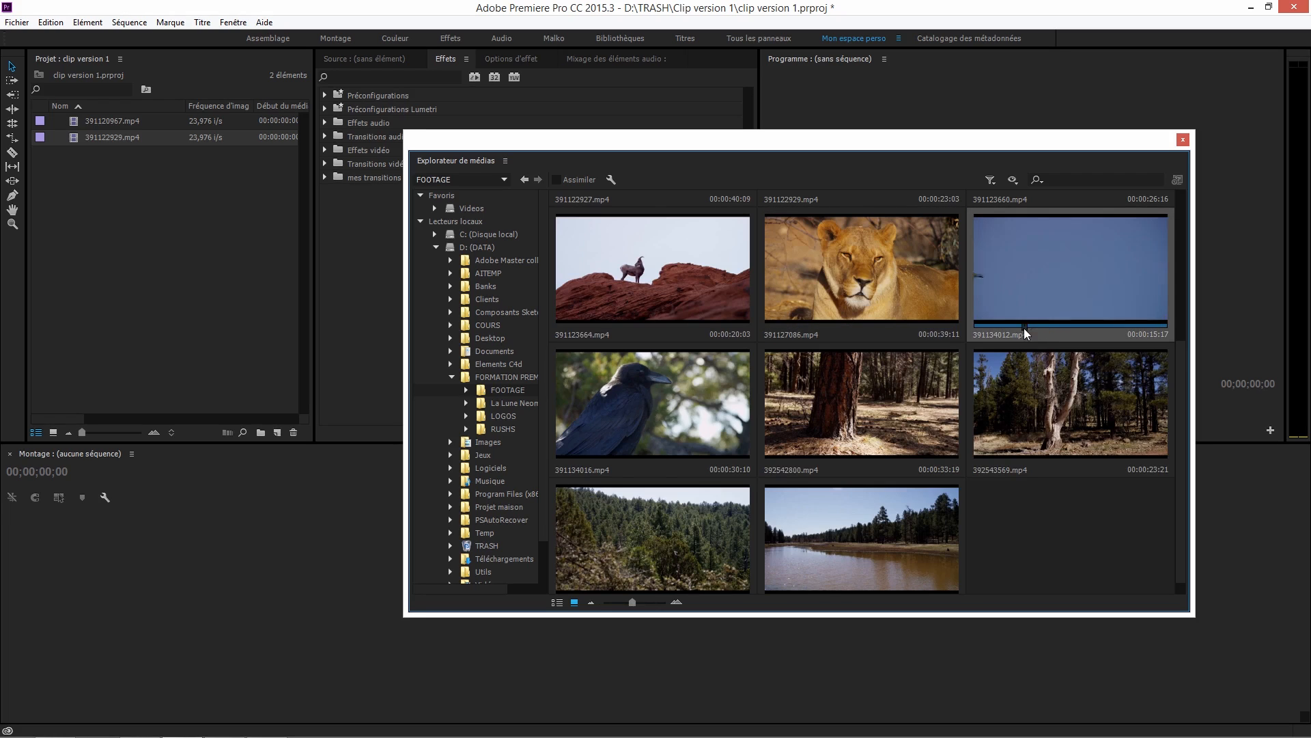
{"action": "left_click", "coordinate": [876, 410]}
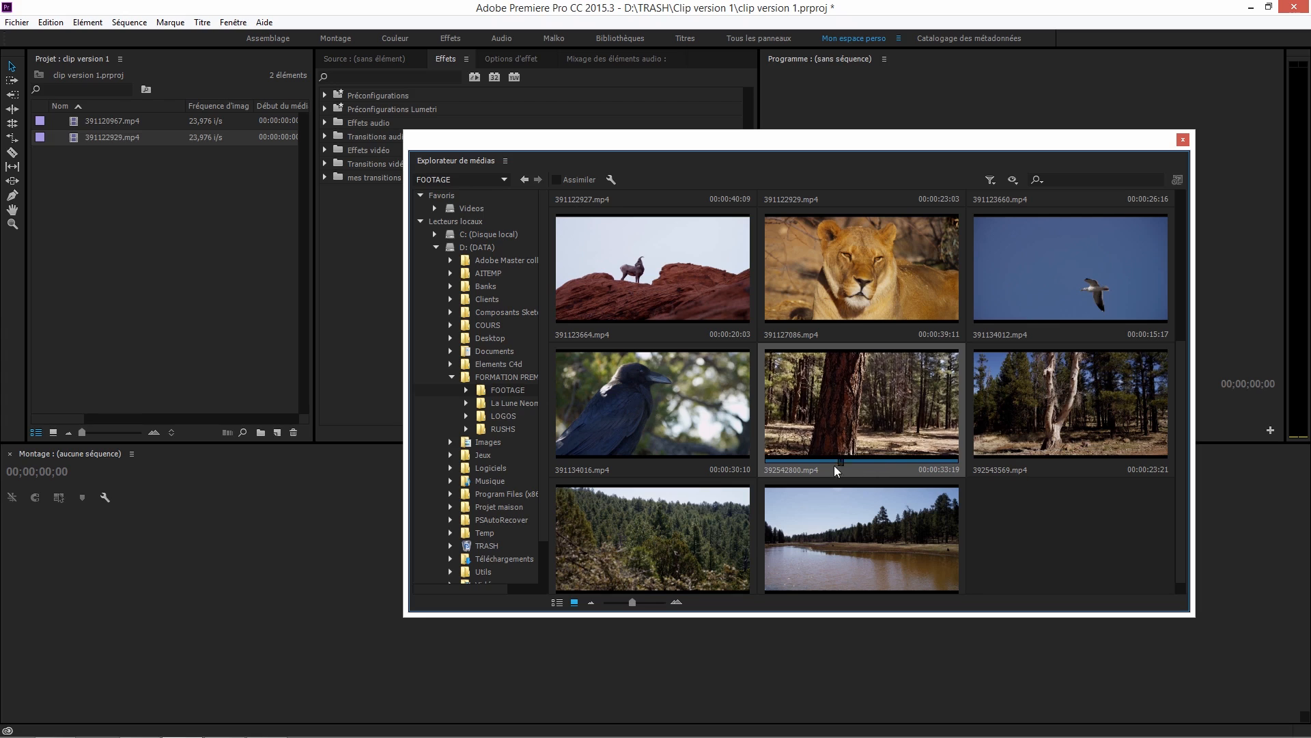
{"action": "left_click", "coordinate": [846, 256]}
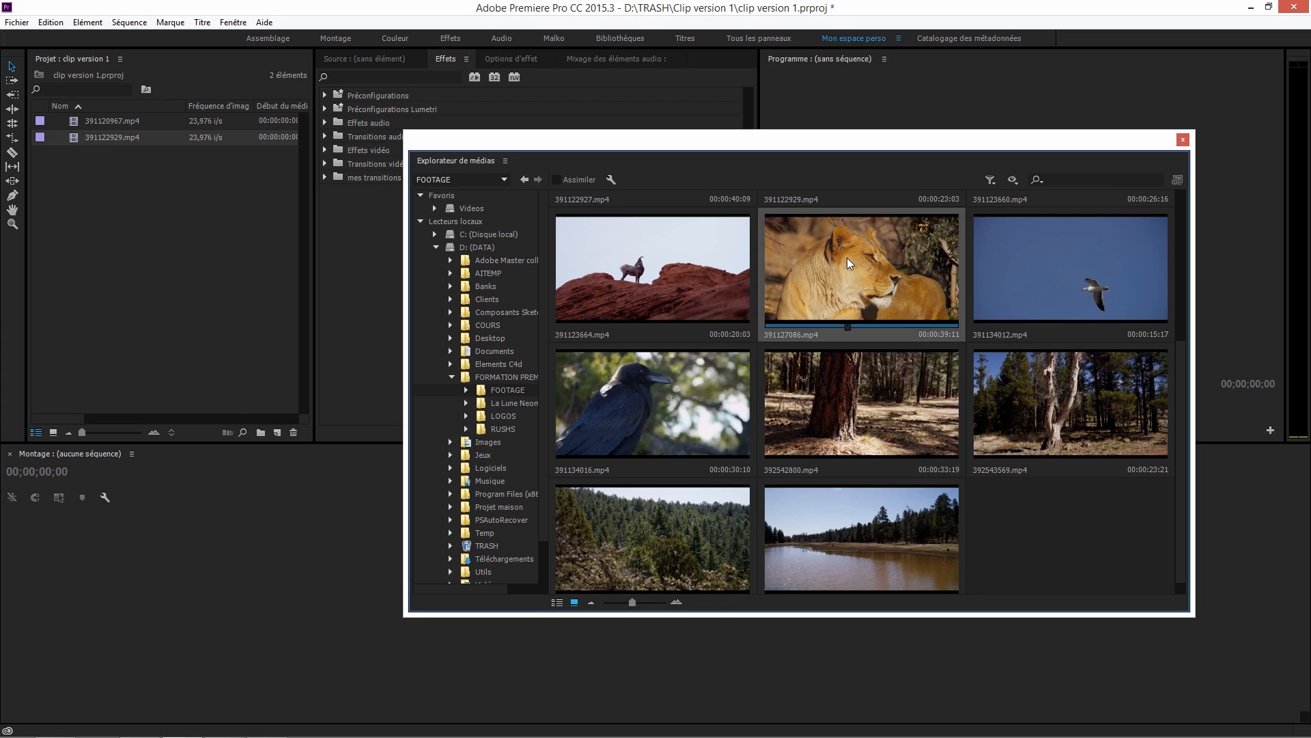
{"action": "left_click_drag", "start_coordinate": [847, 257], "coordinate": [182, 252]}
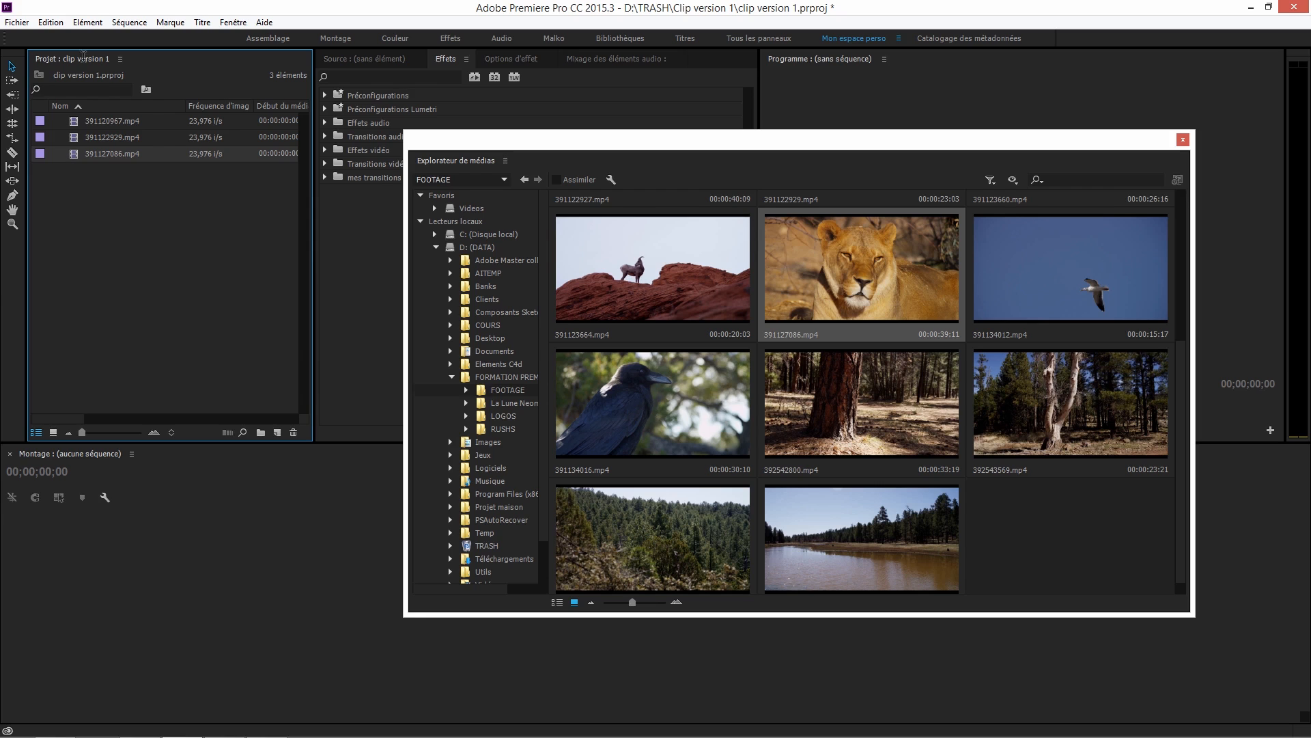
Step: Open the media import dialog again at the FORMATION PREMIERE PRO folder
{"action": "left_click", "coordinate": [17, 22]}
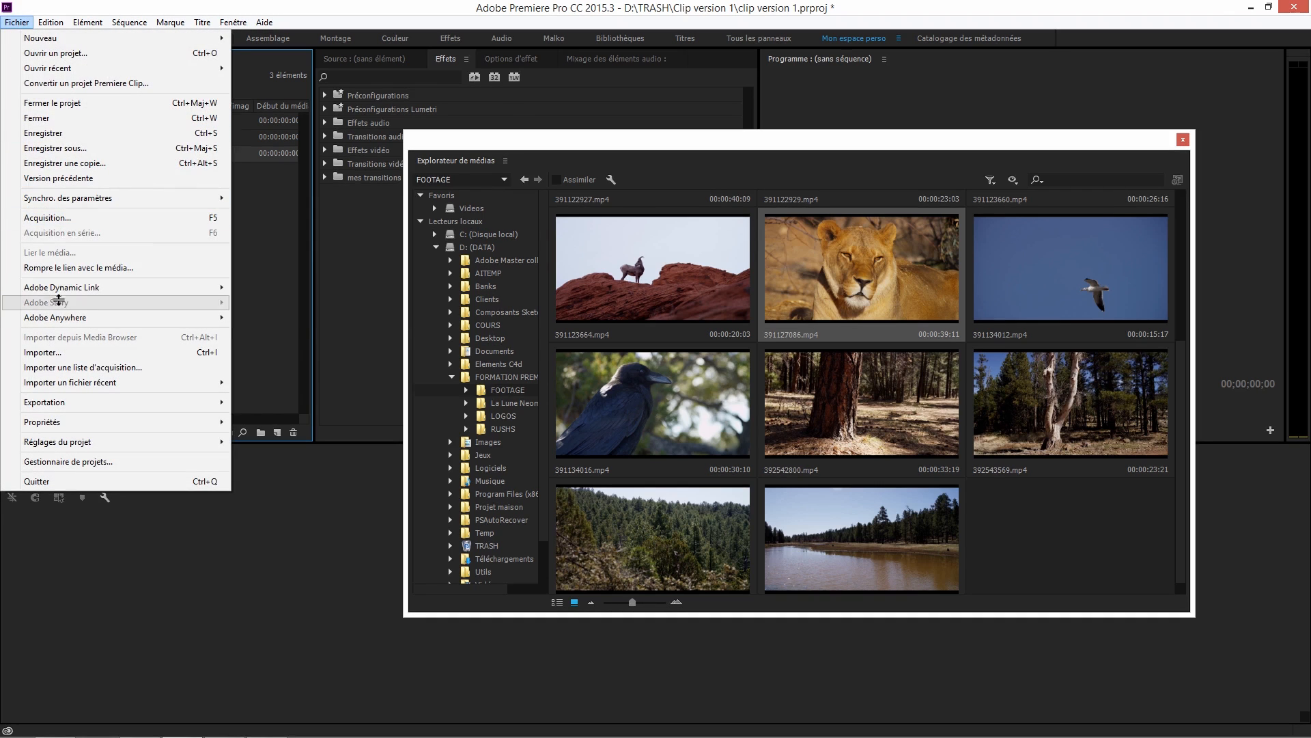
{"action": "left_click", "coordinate": [72, 353]}
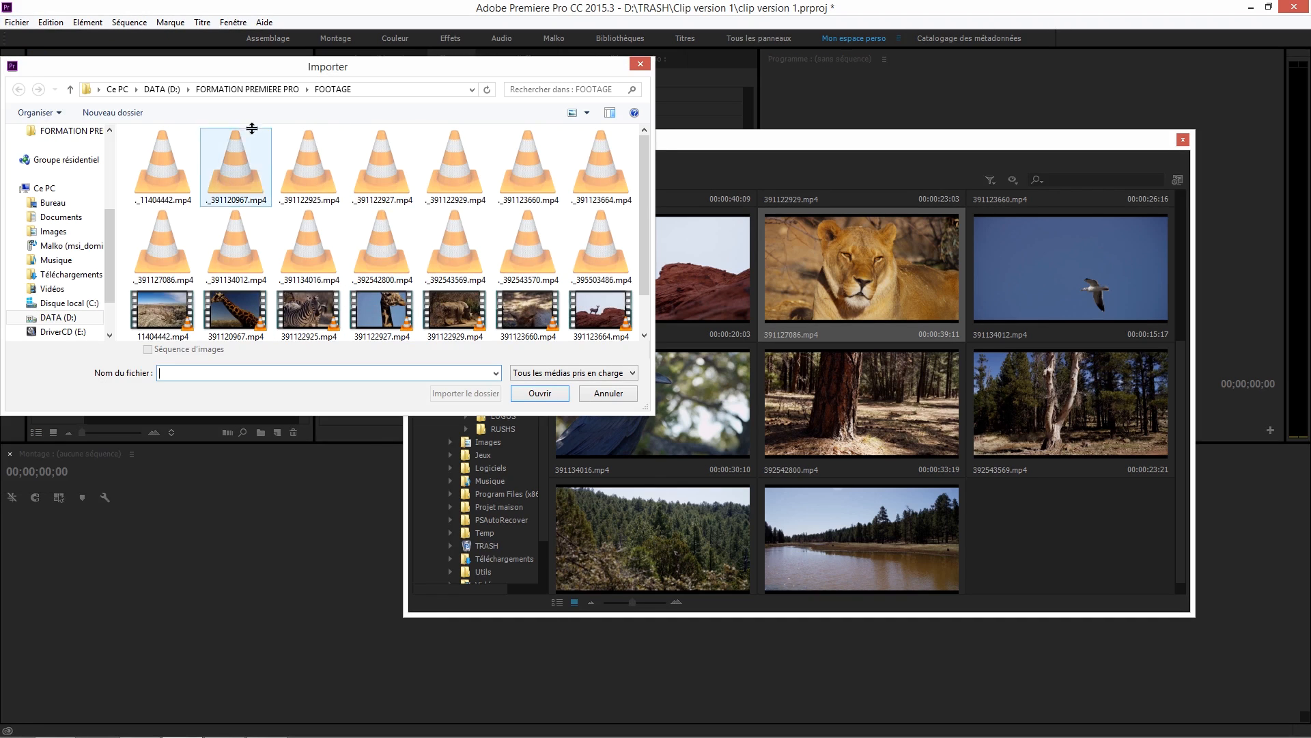
{"action": "left_click", "coordinate": [260, 87]}
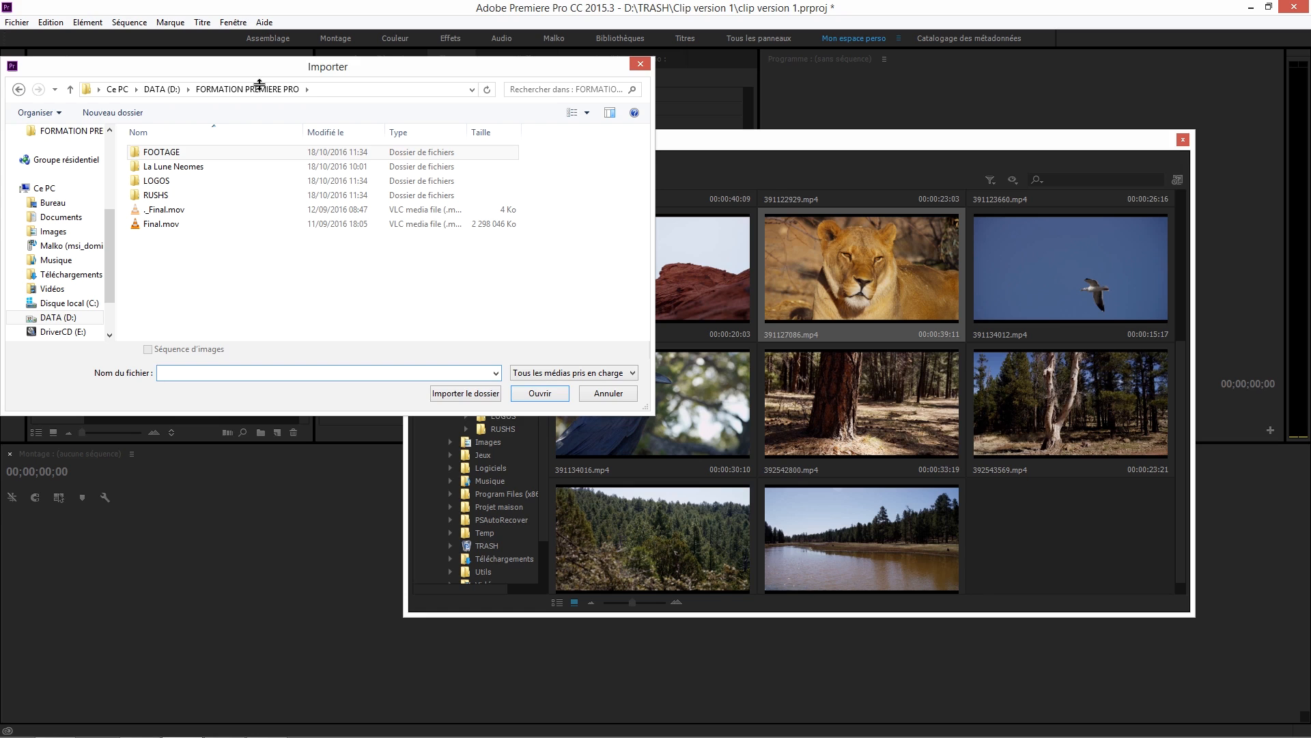
Step: Look through the clips in the RUSHS folder, and go back to its parent folder
{"action": "double_click", "coordinate": [156, 194]}
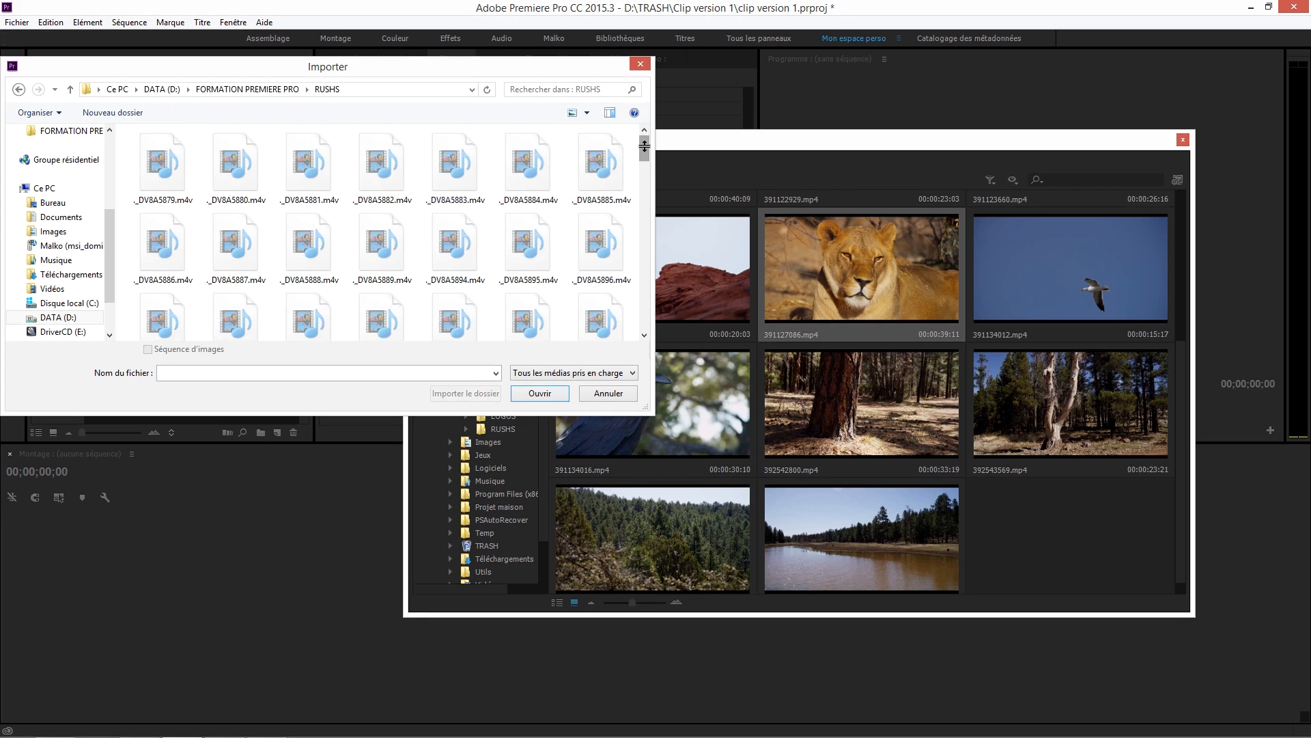
{"action": "left_click_drag", "start_coordinate": [644, 147], "coordinate": [639, 311]}
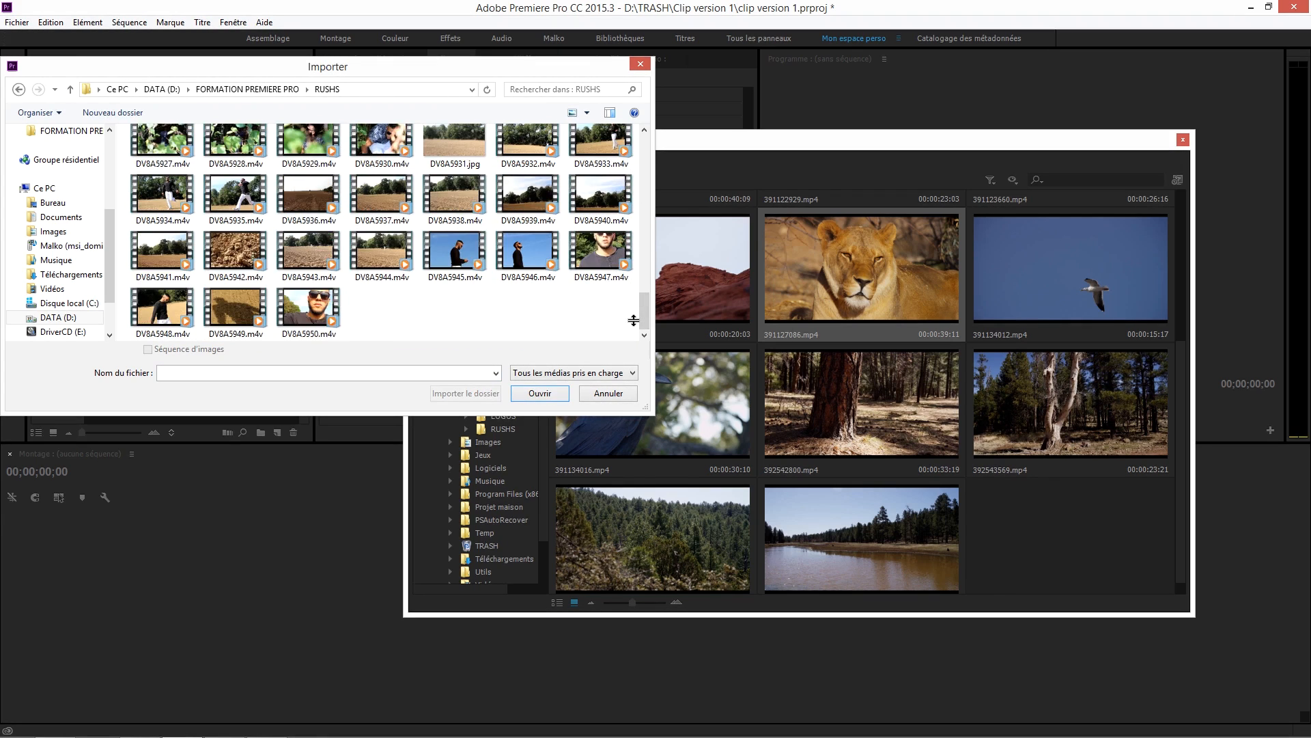
{"action": "left_click", "coordinate": [328, 201]}
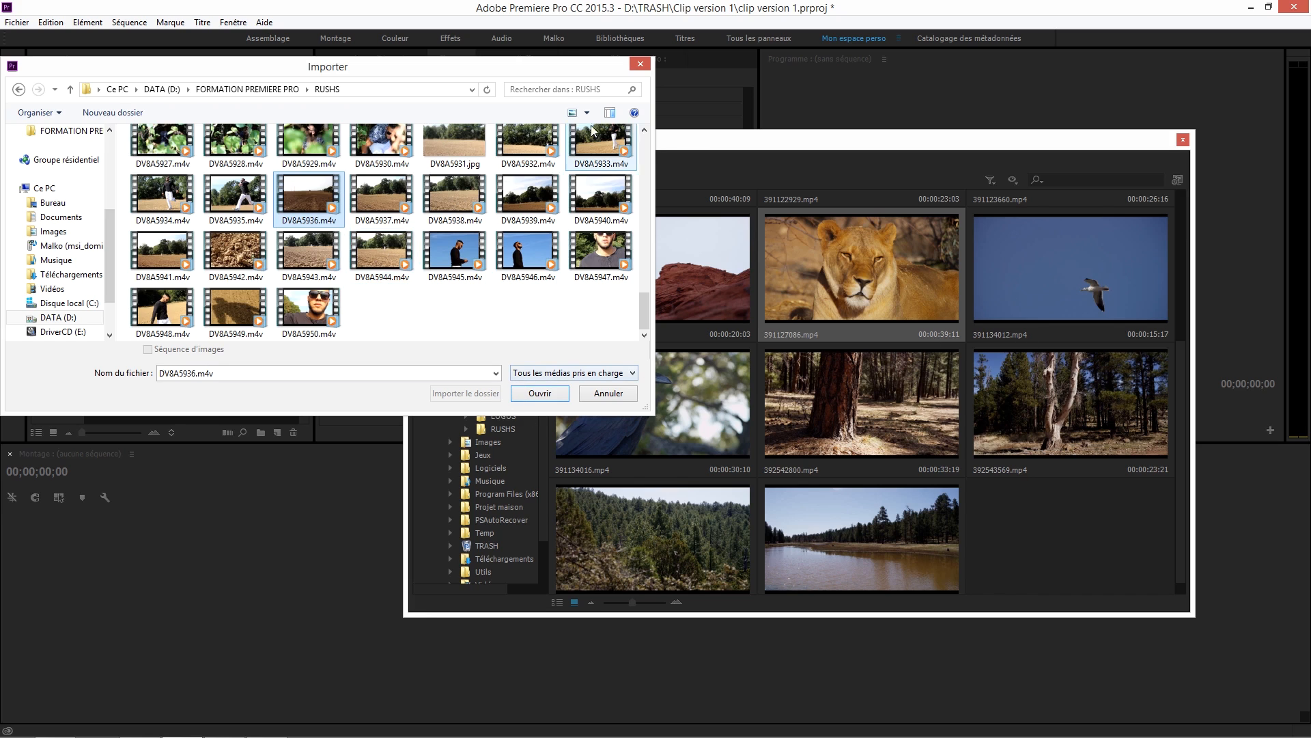
{"action": "left_click_drag", "start_coordinate": [640, 306], "coordinate": [658, 163]}
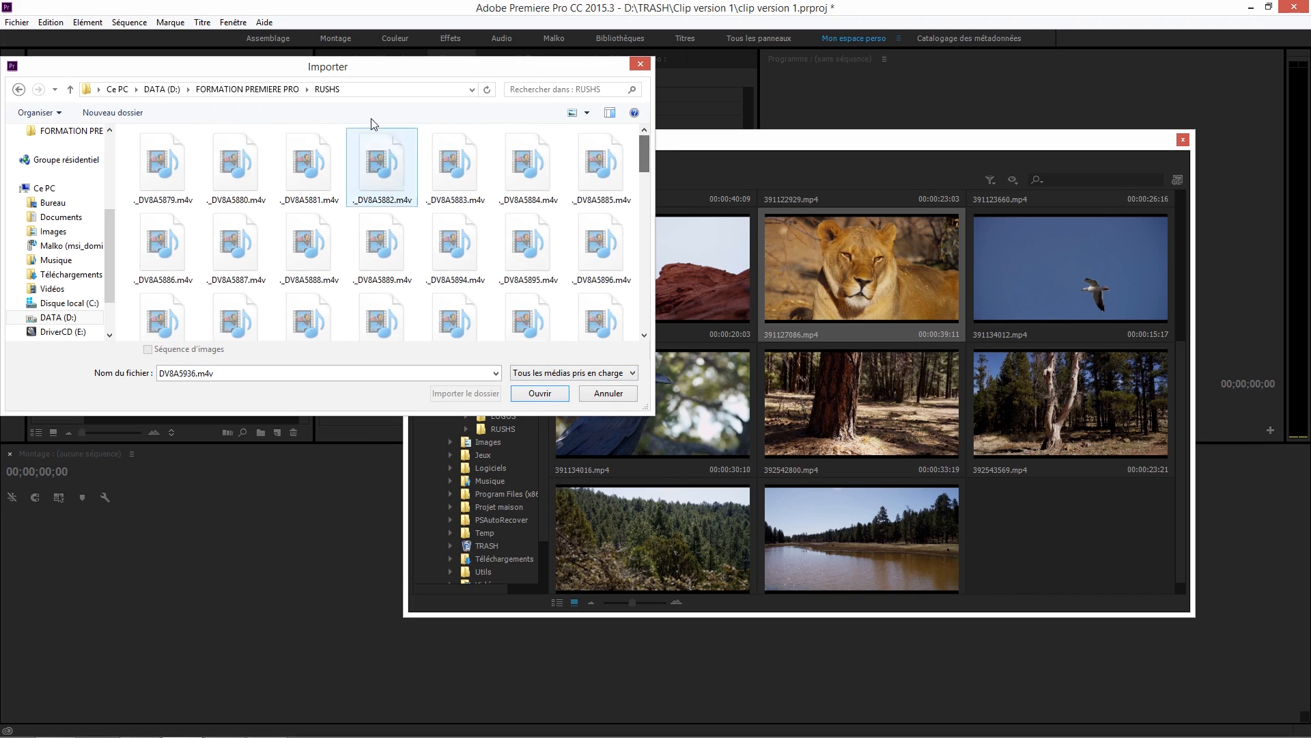
{"action": "left_click", "coordinate": [285, 96]}
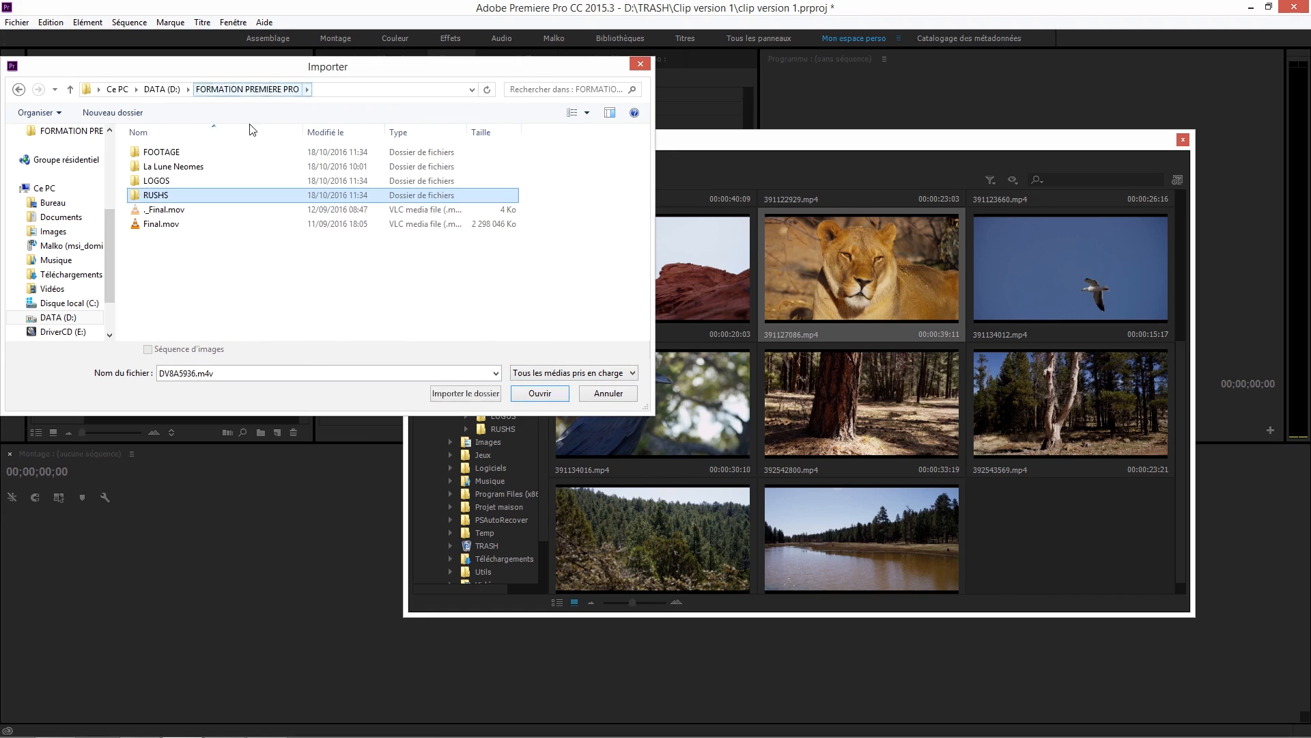
Step: Reopen the RUSHS folder, select individual files in it, and return to the FORMATION PREMIERE PRO folder
{"action": "left_click", "coordinate": [146, 196]}
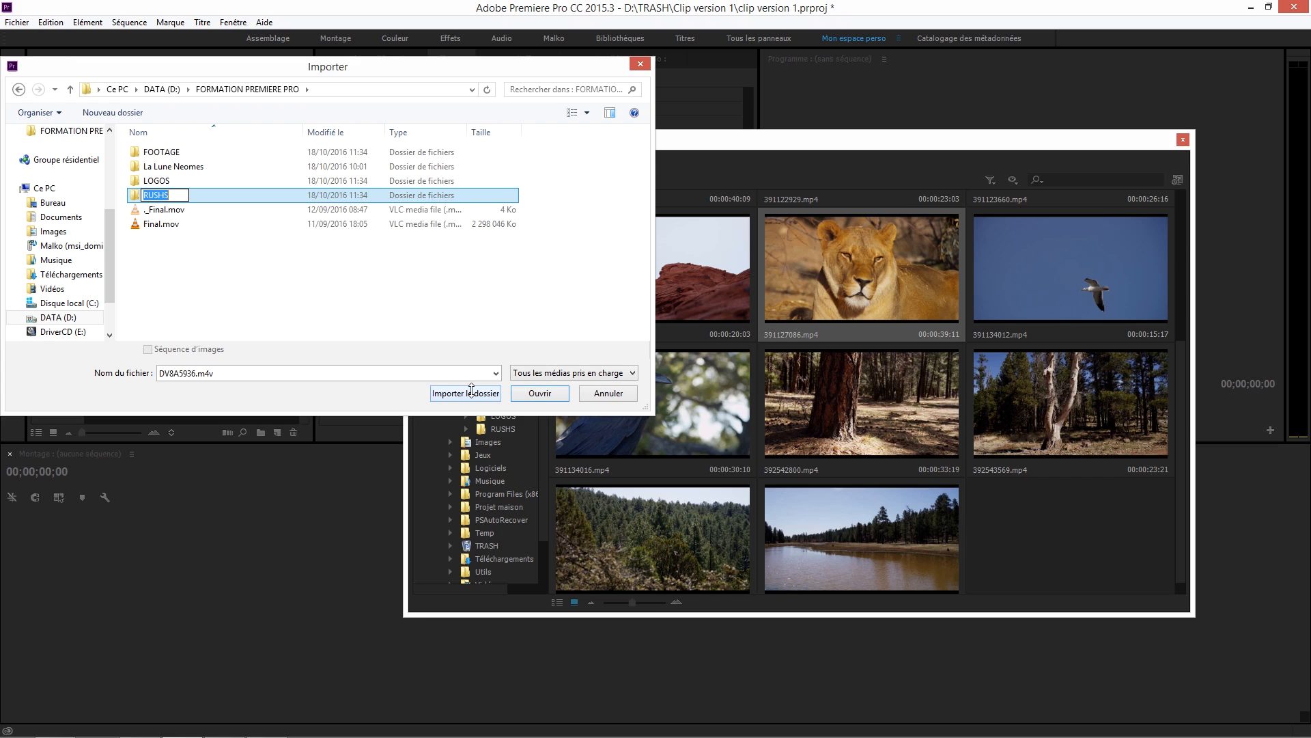
{"action": "left_click", "coordinate": [243, 277]}
{"action": "left_click", "coordinate": [137, 196]}
{"action": "double_click", "coordinate": [137, 195]}
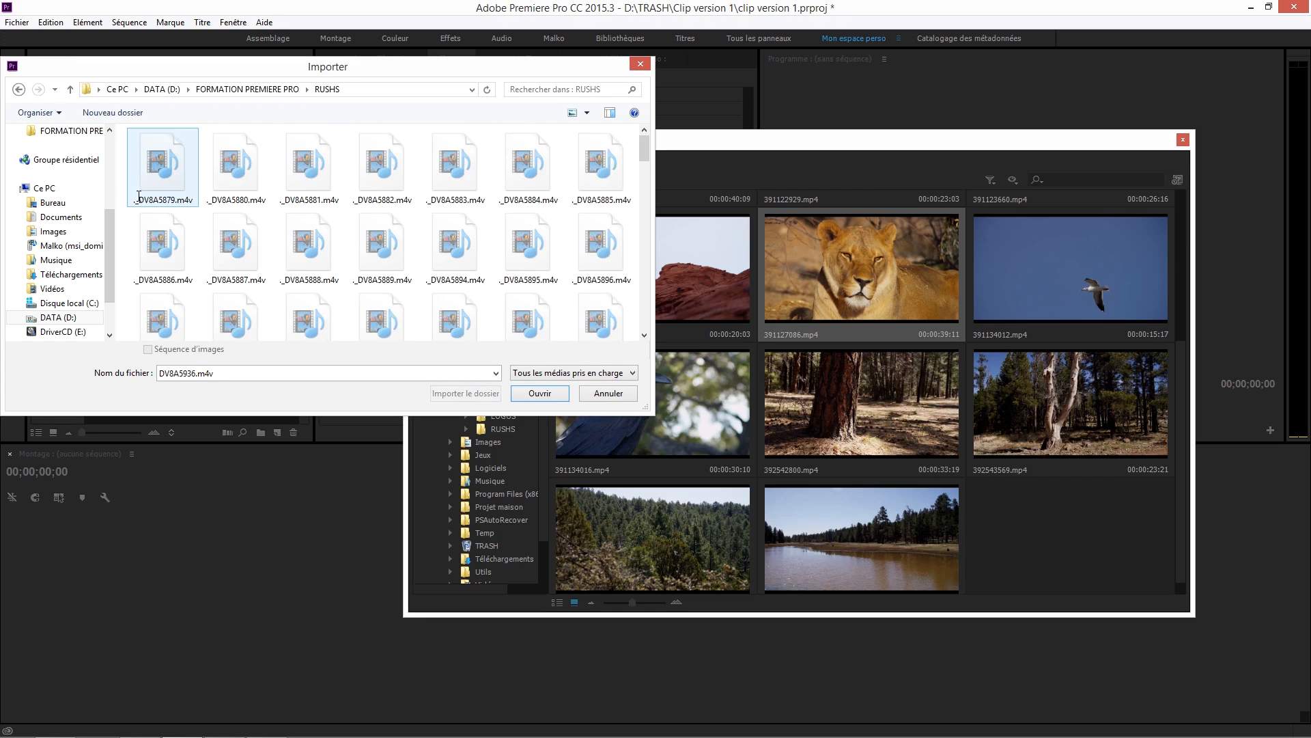
{"action": "left_click", "coordinate": [309, 244]}
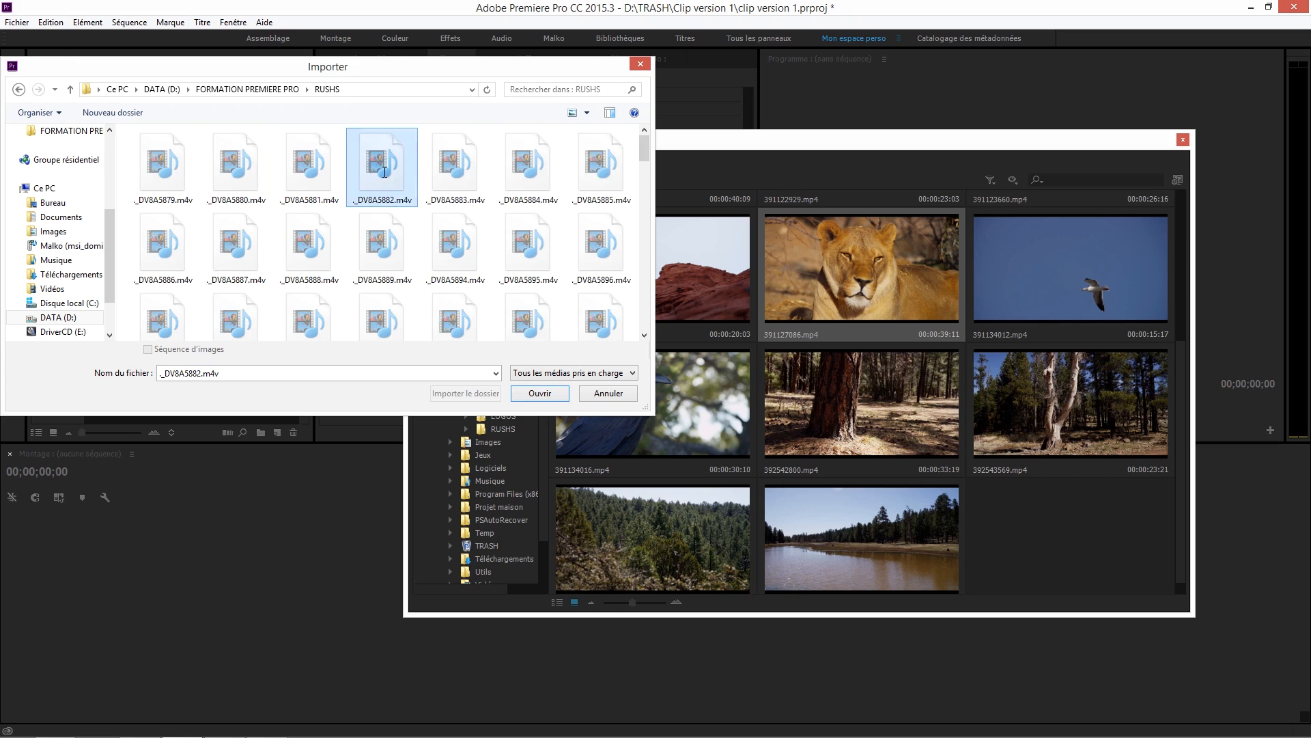
{"action": "left_click", "coordinate": [386, 238]}
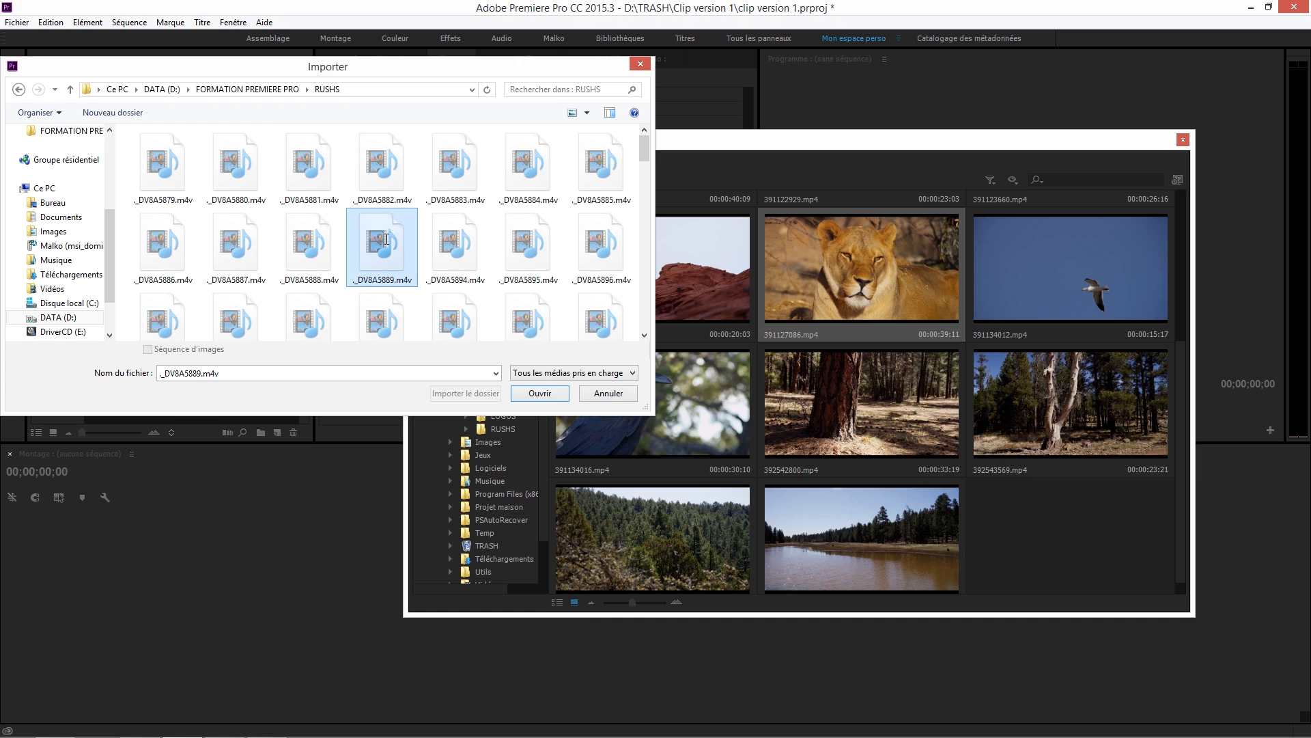
{"action": "left_click", "coordinate": [235, 88]}
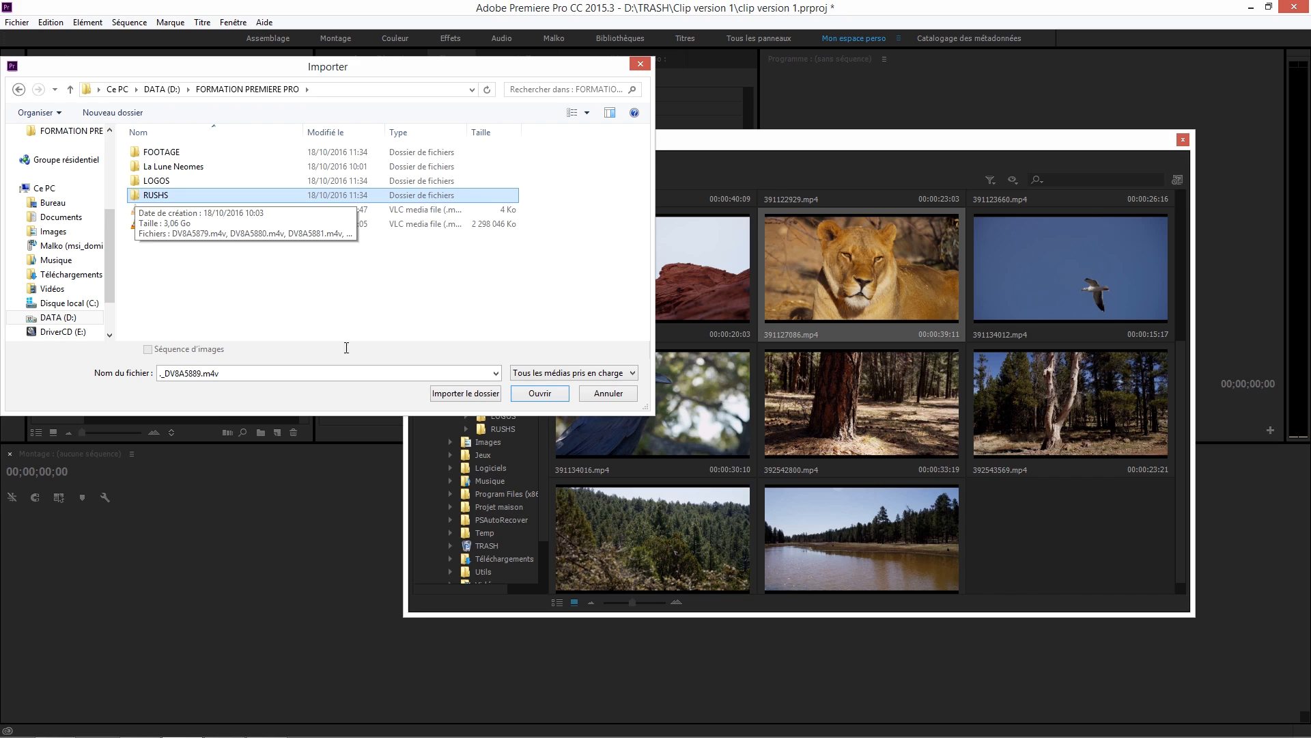
Step: Import the whole RUSHS folder into the project, then review and dismiss the list of files that failed to import
{"action": "left_click", "coordinate": [463, 396]}
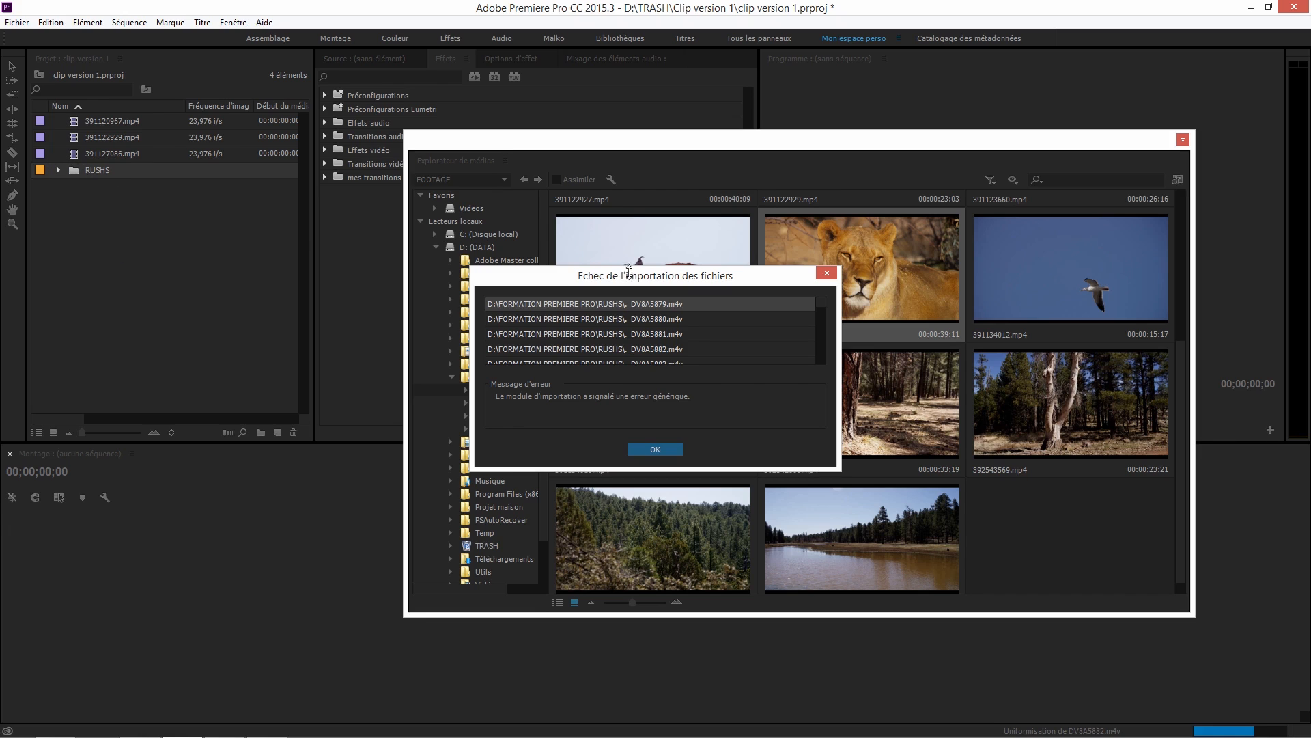
{"action": "left_click_drag", "start_coordinate": [628, 272], "coordinate": [612, 120]}
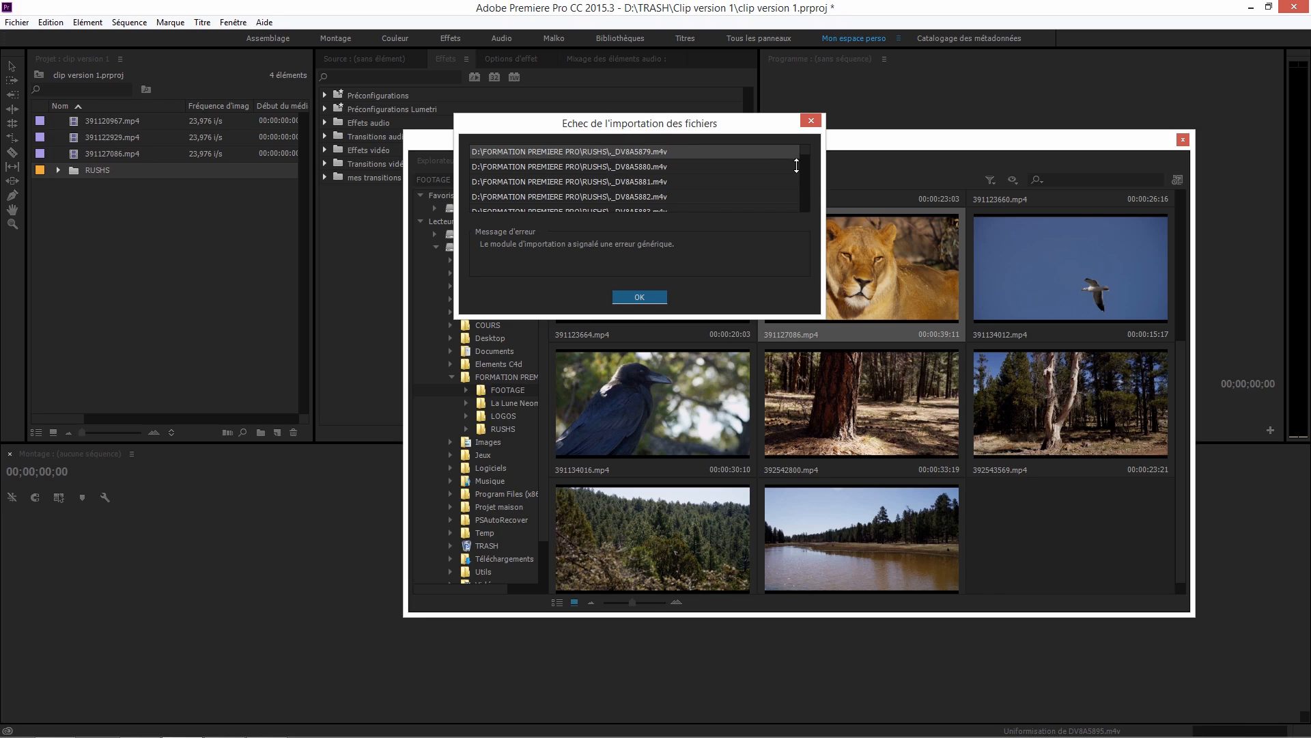
{"action": "scroll", "coordinate": [806, 162], "scroll_direction": "down", "scroll_amount": 3}
{"action": "scroll", "coordinate": [806, 161], "scroll_direction": "down", "scroll_amount": 5}
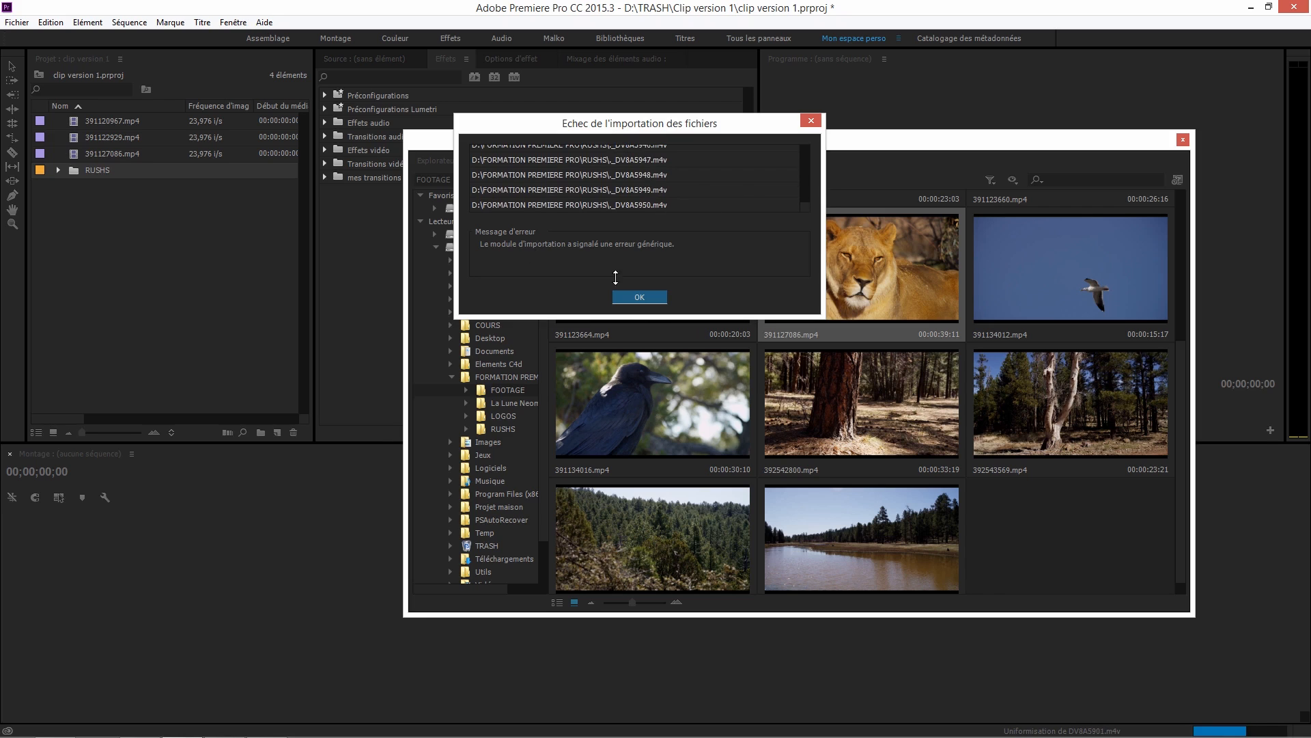
{"action": "left_click", "coordinate": [625, 296]}
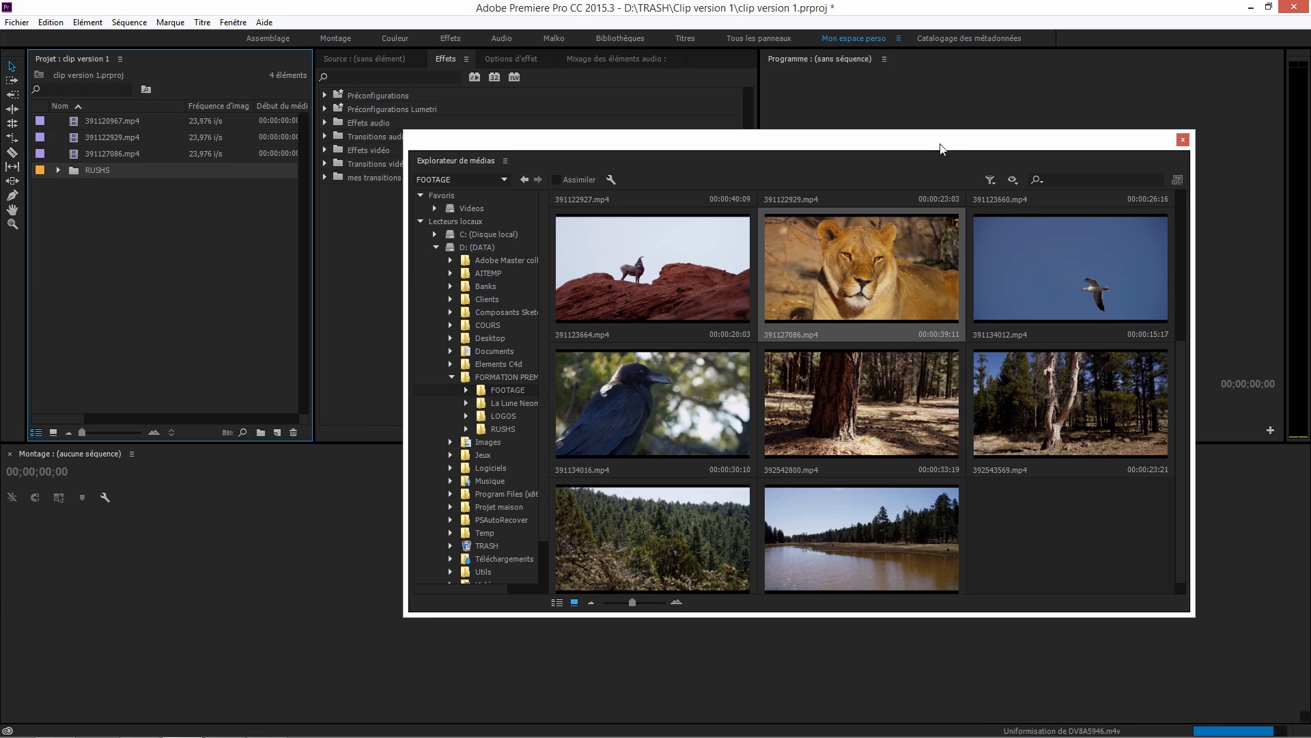
Step: Close the floating Media Browser, and check the clips inside the imported RUSHS bin
{"action": "left_click_drag", "start_coordinate": [939, 148], "coordinate": [853, 133]}
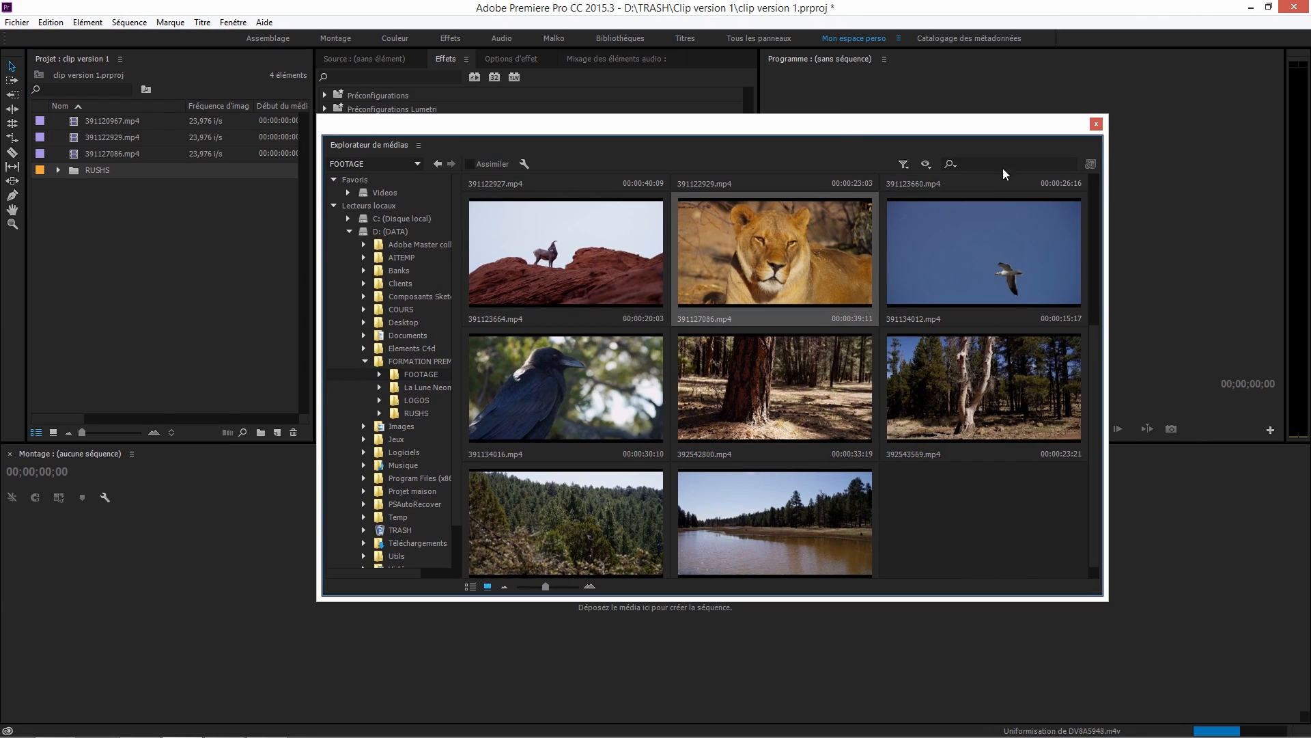
{"action": "left_click", "coordinate": [1096, 124]}
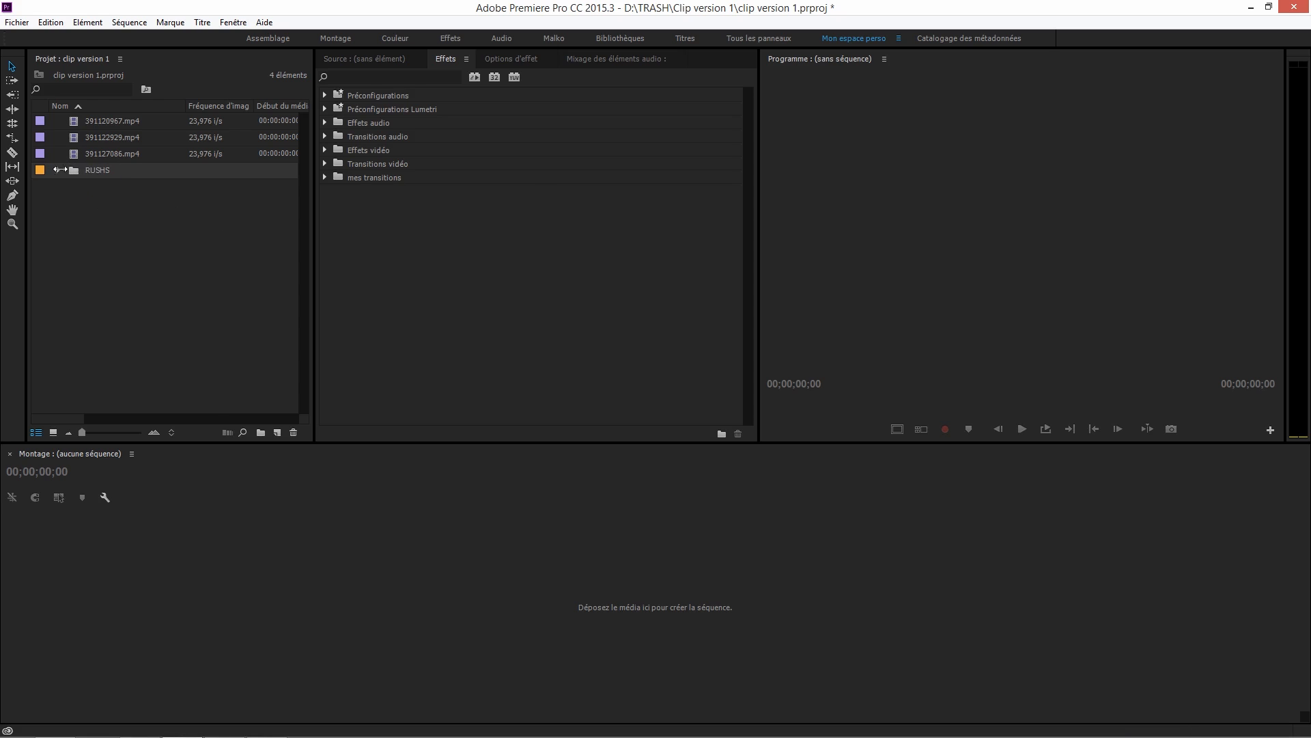
{"action": "left_click", "coordinate": [58, 169]}
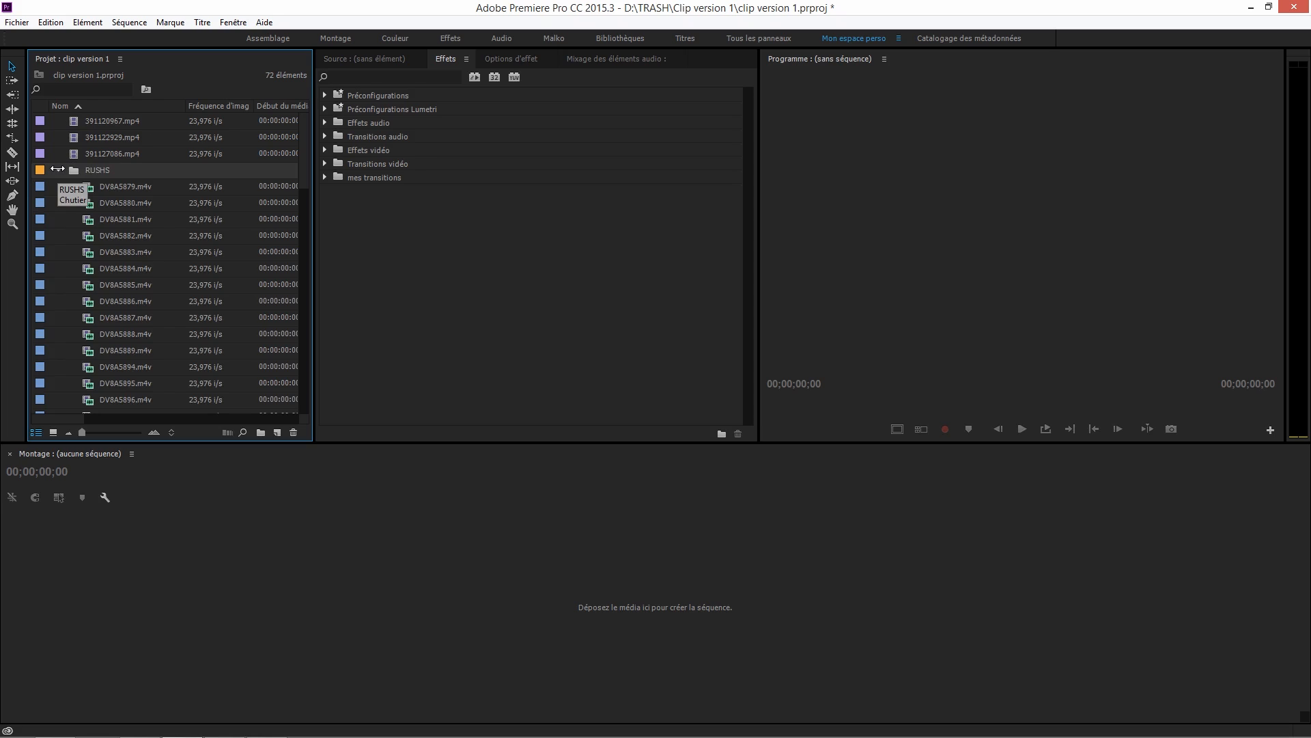
{"action": "left_click", "coordinate": [58, 170]}
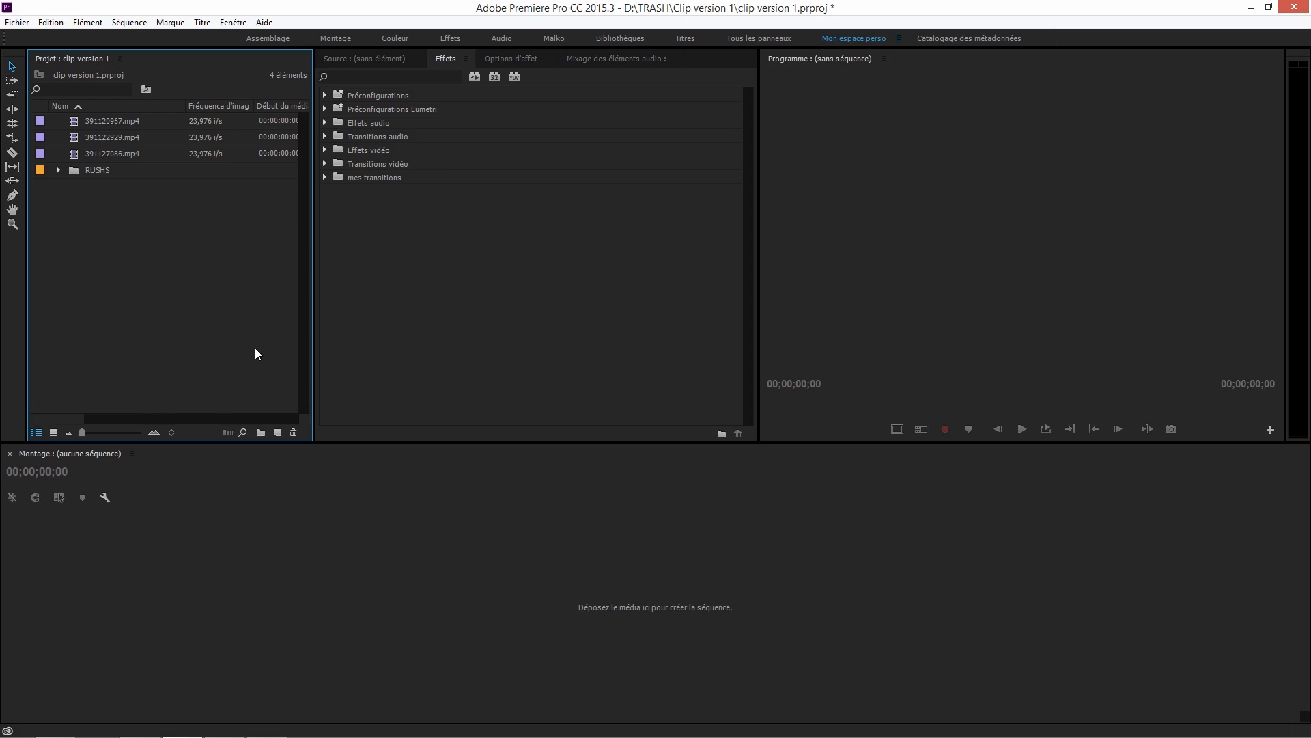
Step: Create two nested bins with the default name Chutier inside the RUSHS bin
{"action": "left_click", "coordinate": [260, 432]}
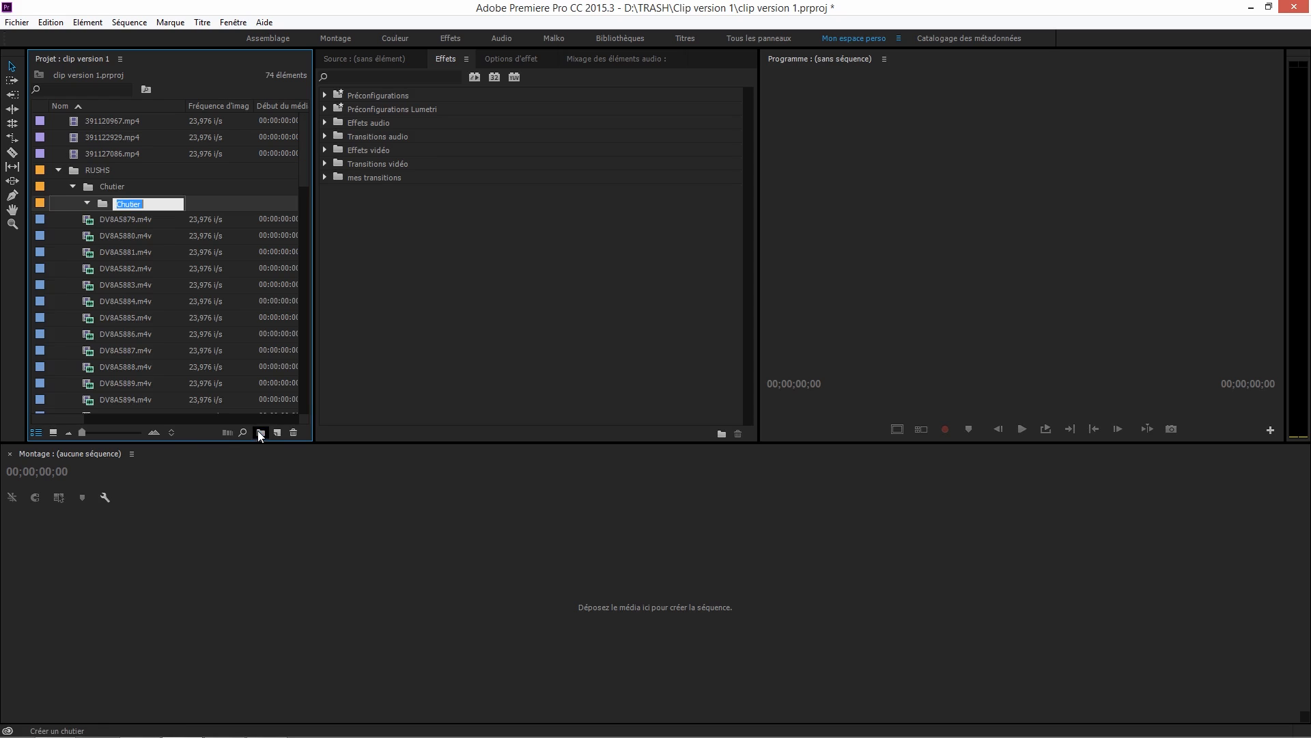
{"action": "left_click", "coordinate": [220, 190]}
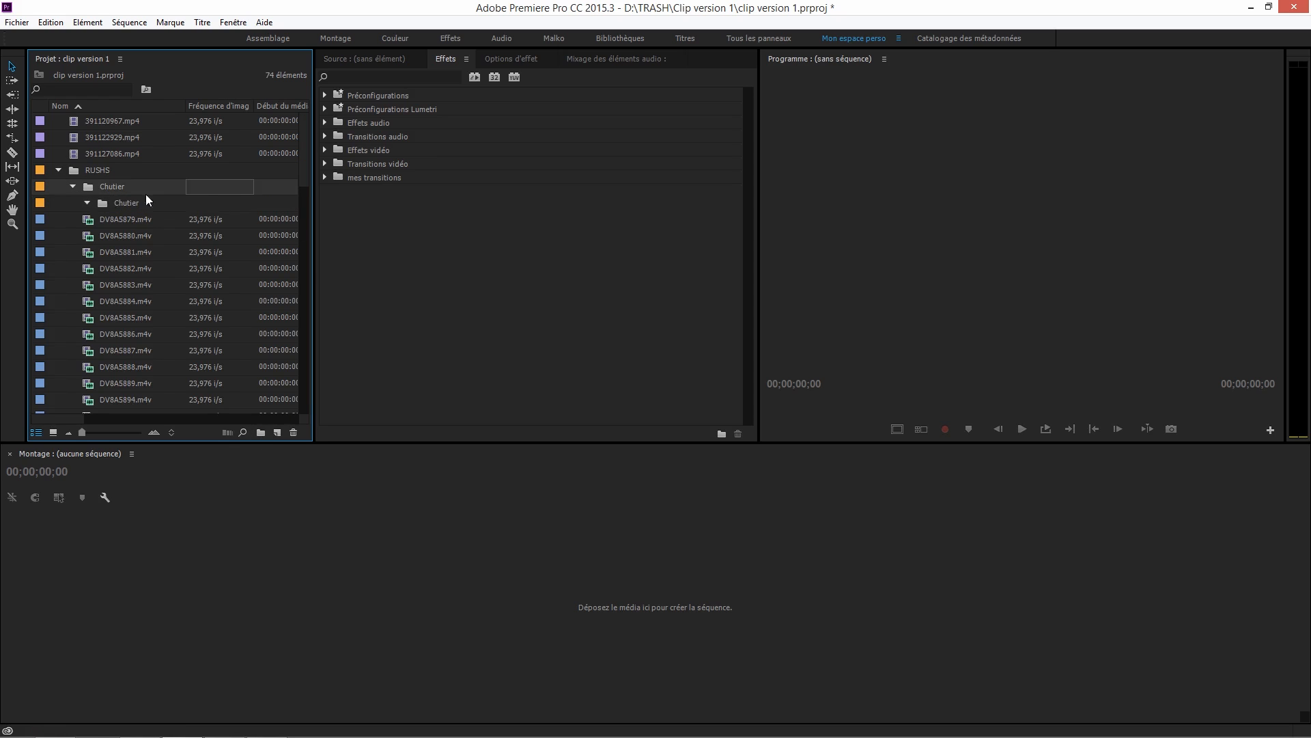
{"action": "left_click", "coordinate": [97, 203]}
{"action": "right_click", "coordinate": [96, 202]}
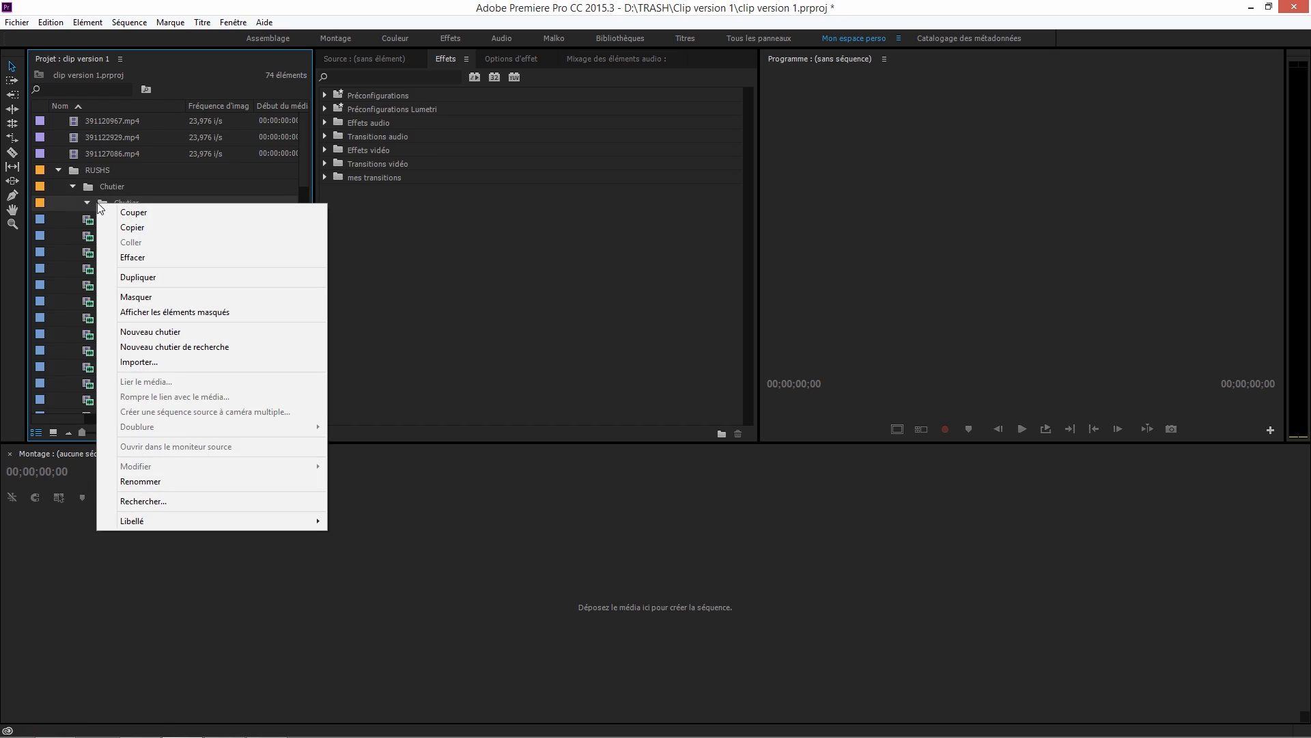
{"action": "left_click", "coordinate": [105, 182]}
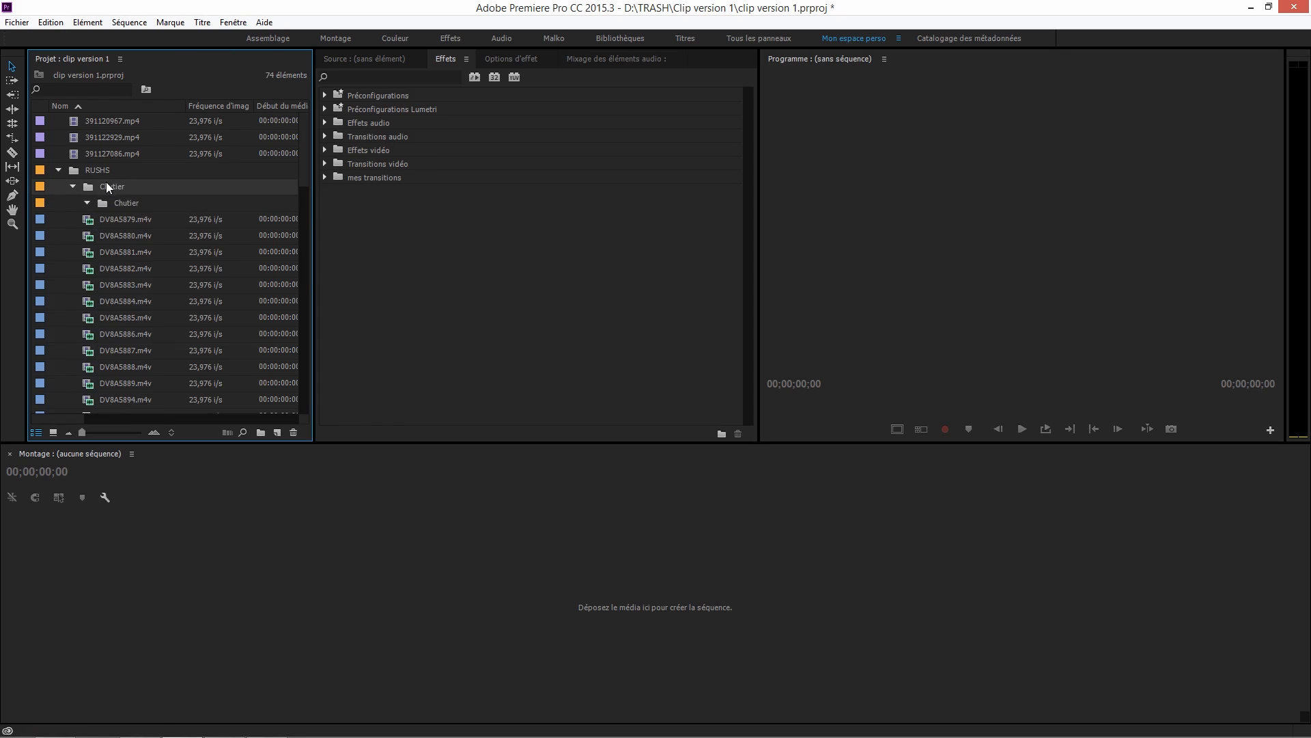
Step: Select all the clips in the RUSHS bin, and try to move them relative to the nested Chutier bins
{"action": "left_click", "coordinate": [113, 219]}
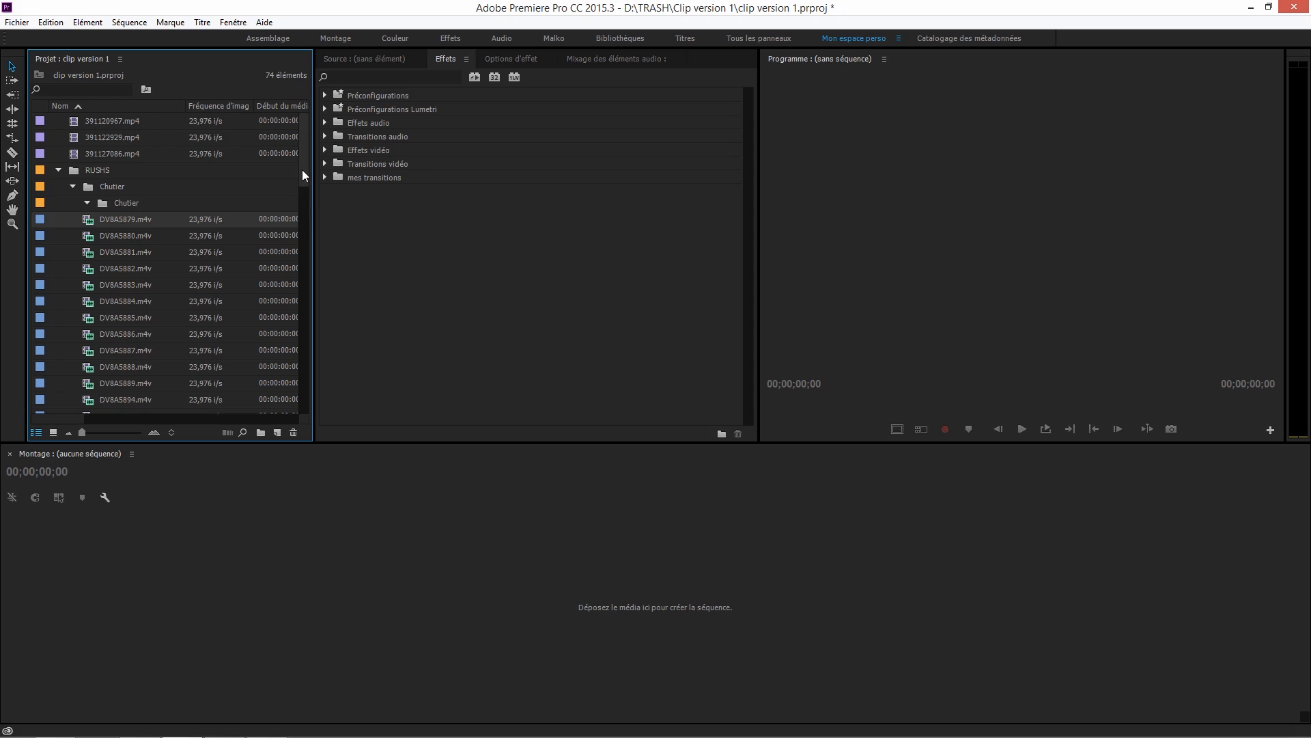
{"action": "left_click_drag", "start_coordinate": [301, 169], "coordinate": [322, 131]}
{"action": "left_click", "coordinate": [124, 399], "text": "shift"}
{"action": "scroll", "coordinate": [309, 347], "scroll_direction": "down", "scroll_amount": 3}
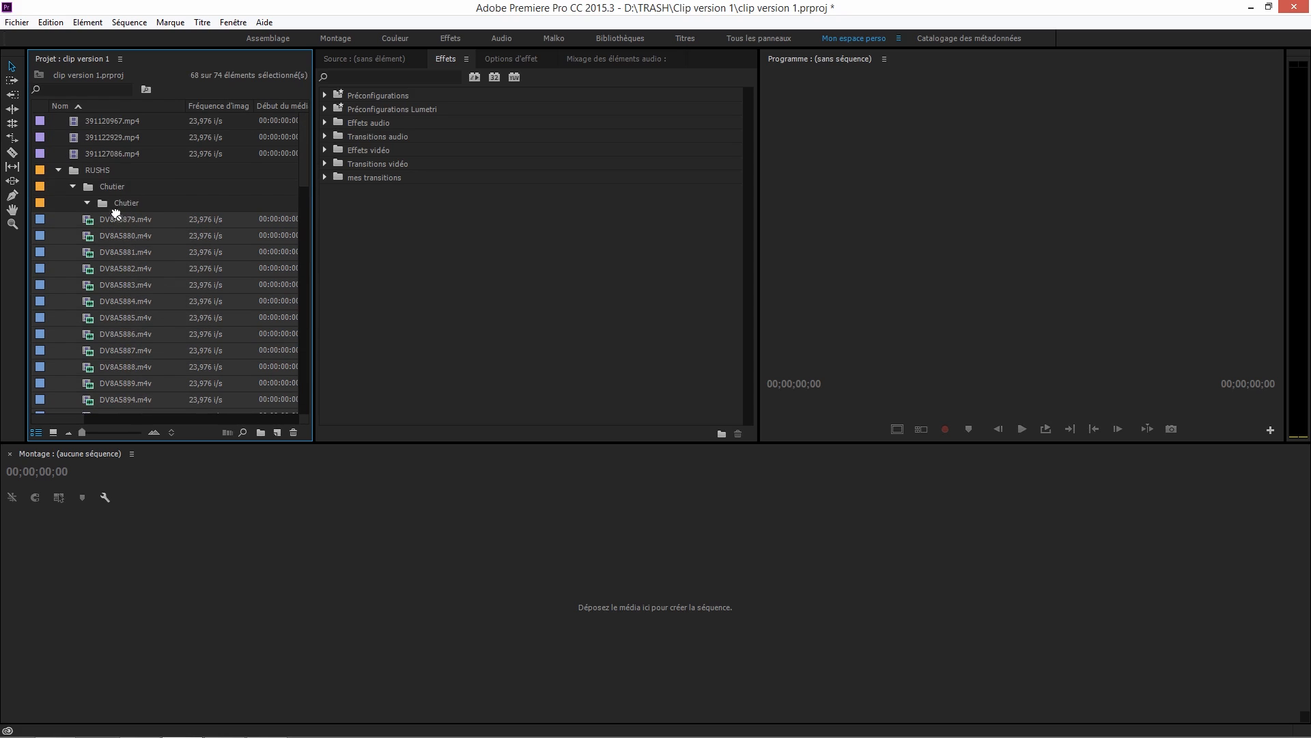
{"action": "left_click_drag", "start_coordinate": [116, 213], "coordinate": [97, 171]}
{"action": "left_click", "coordinate": [129, 203]}
{"action": "left_click", "coordinate": [87, 200]}
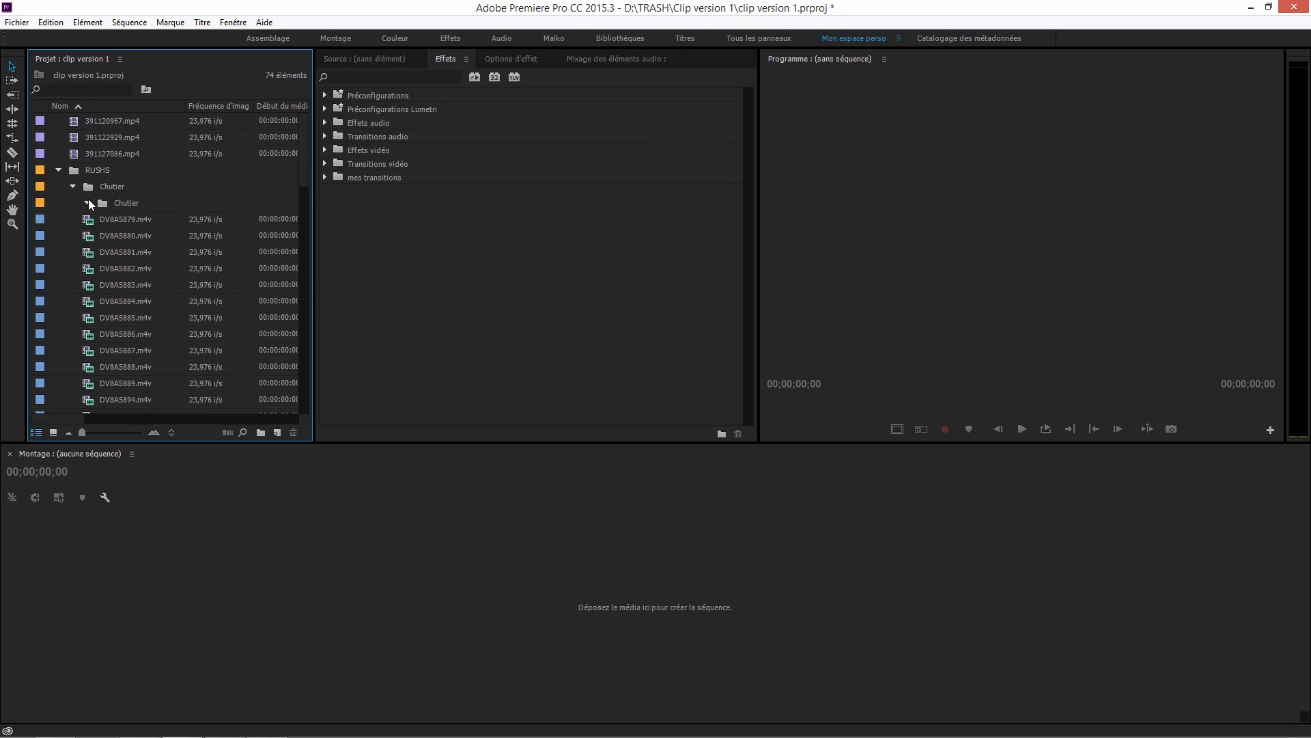
{"action": "left_click", "coordinate": [125, 201]}
{"action": "left_click_drag", "start_coordinate": [113, 214], "coordinate": [99, 169]}
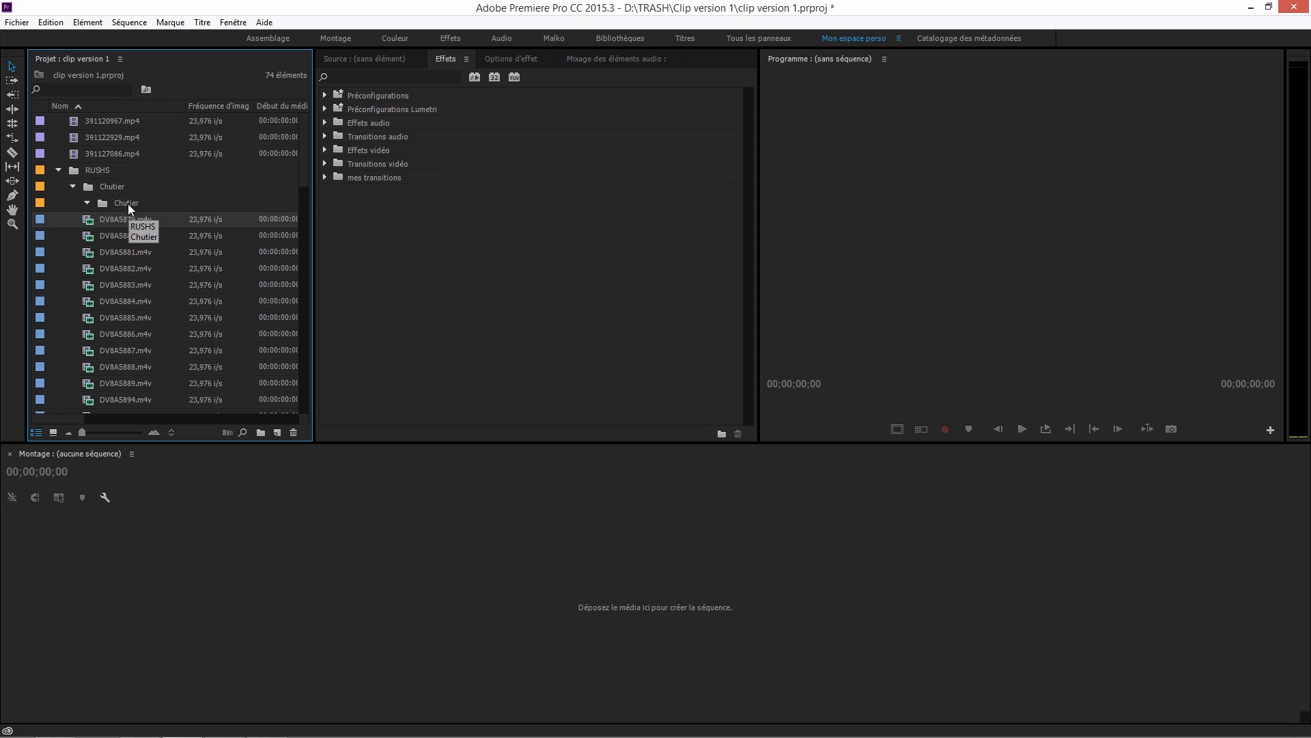
Step: Delete both nested Chutier bins from the RUSHS bin, and collapse RUSHS
{"action": "left_click", "coordinate": [73, 184]}
{"action": "left_click", "coordinate": [72, 185]}
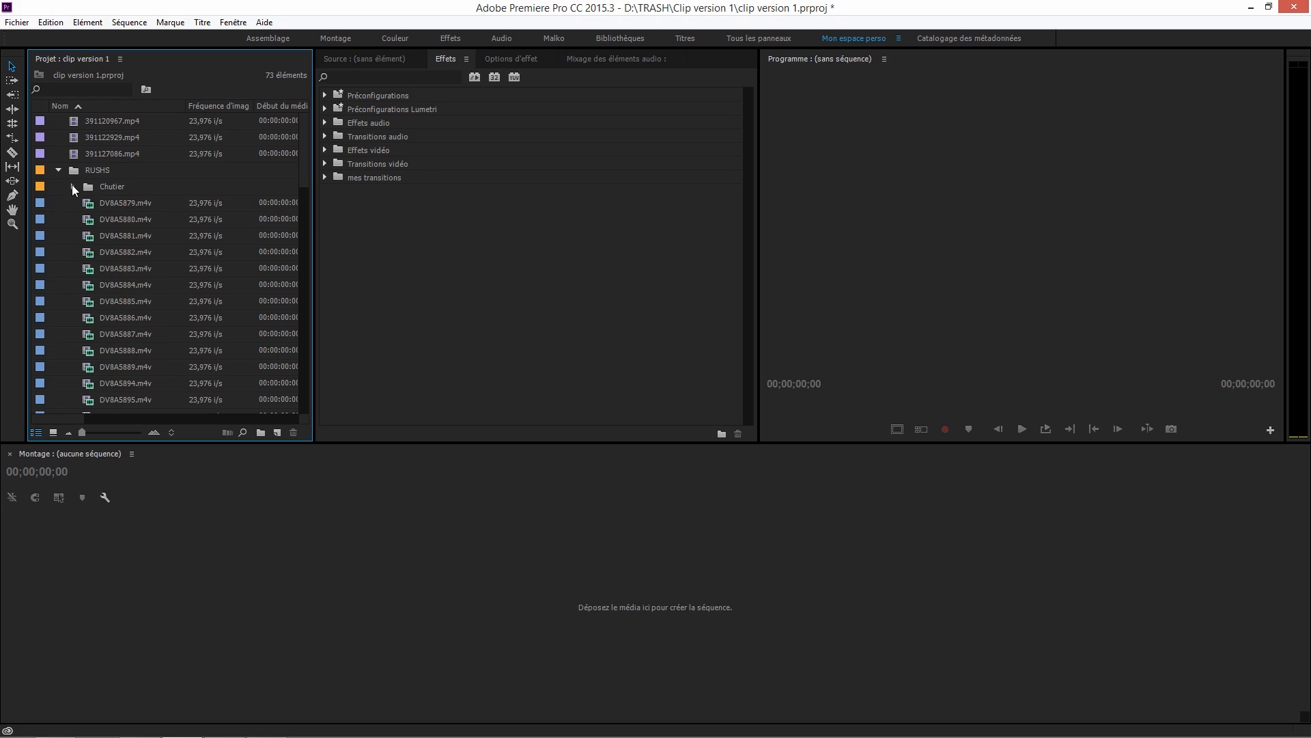
{"action": "left_click", "coordinate": [74, 186]}
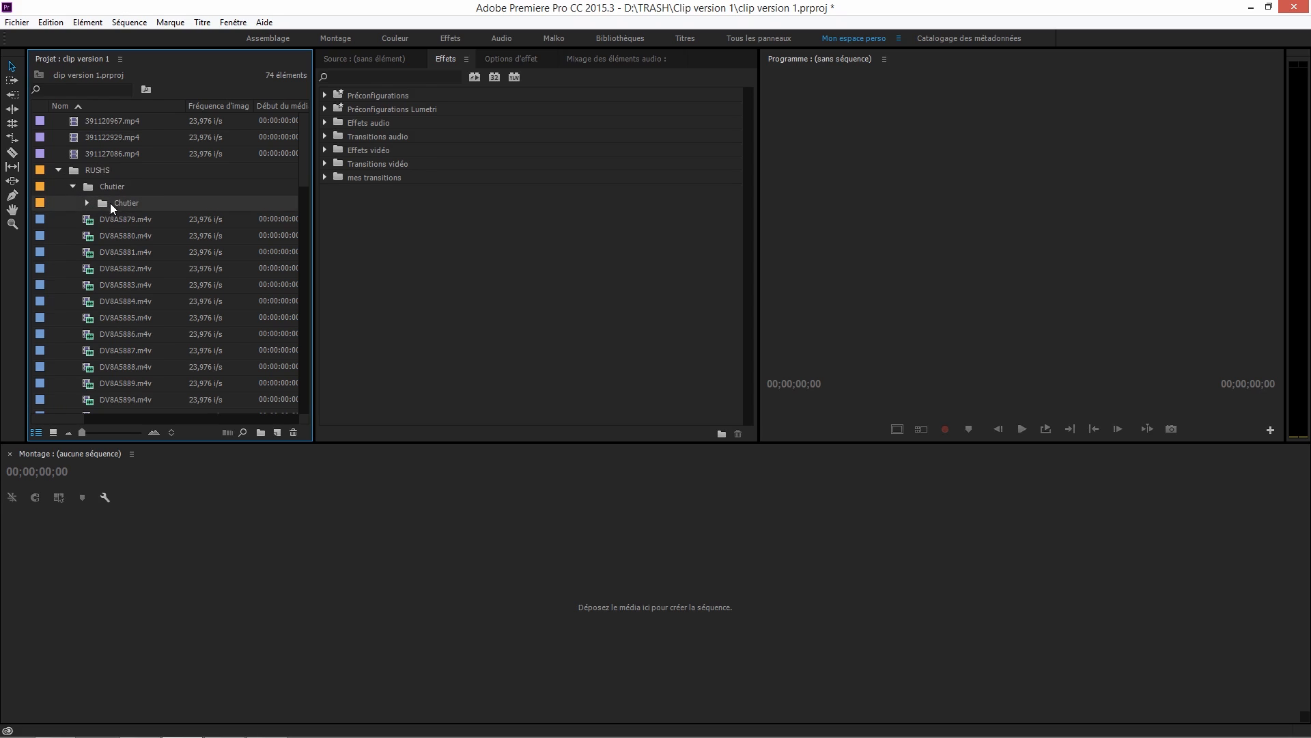
{"action": "left_click", "coordinate": [294, 431]}
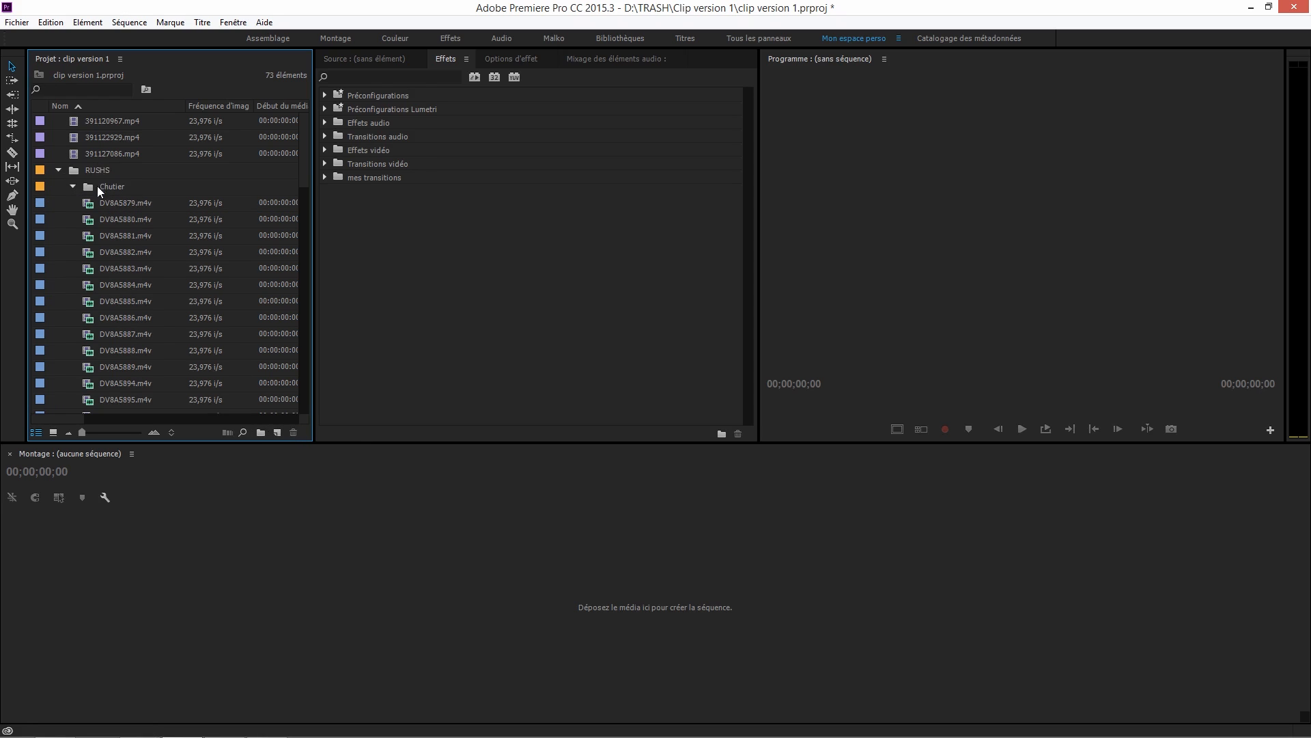
{"action": "left_click", "coordinate": [76, 186]}
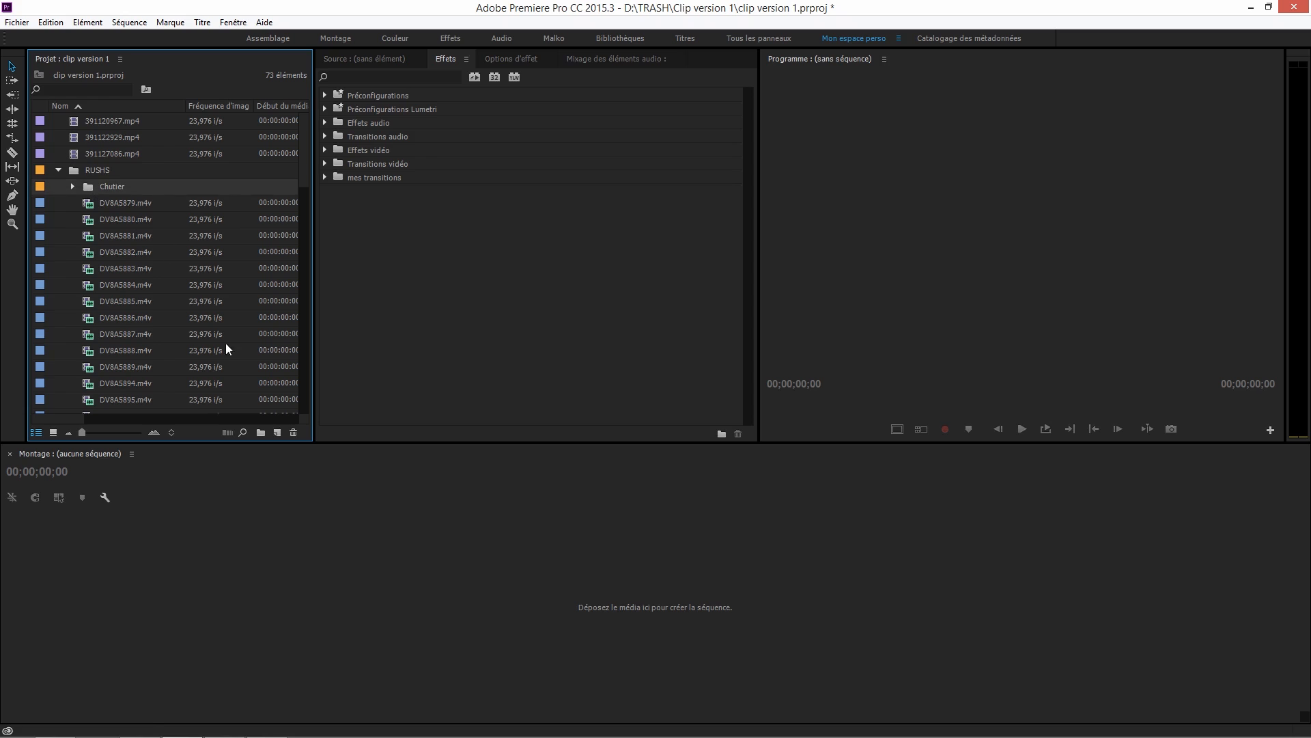
{"action": "left_click", "coordinate": [297, 432]}
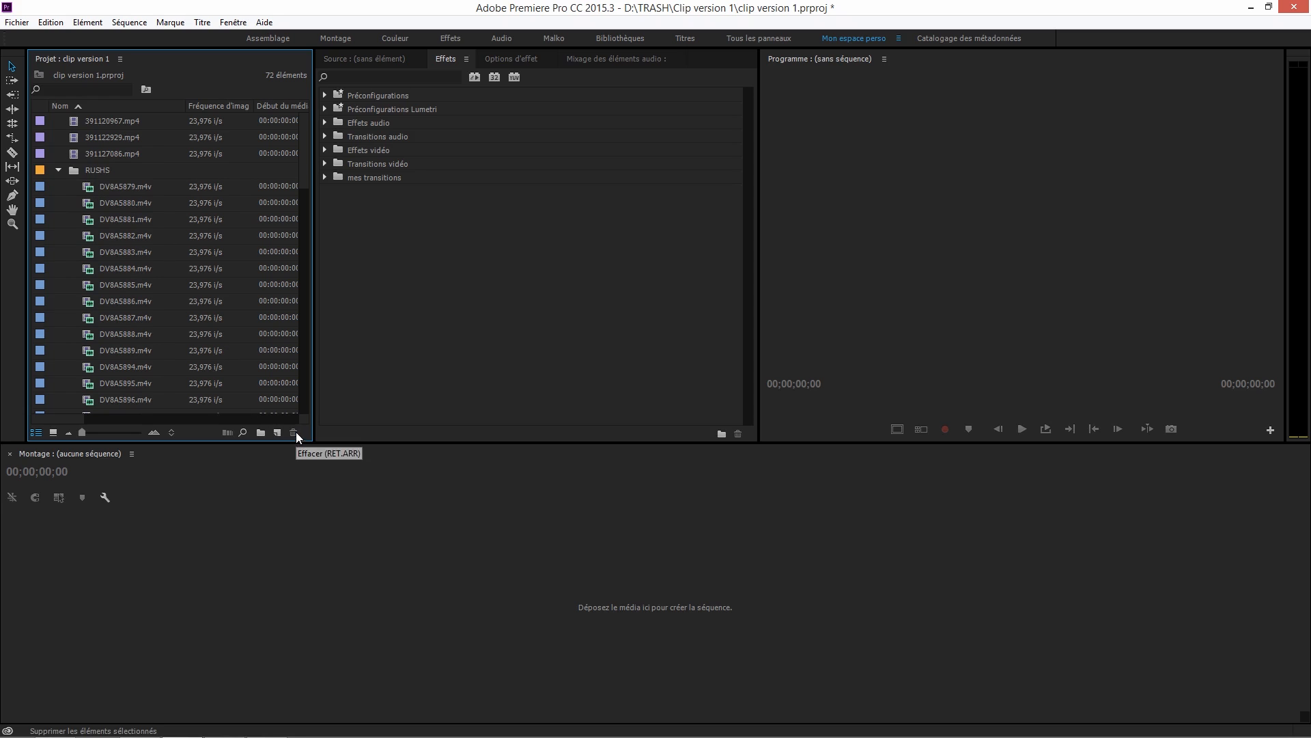
{"action": "left_click", "coordinate": [59, 170]}
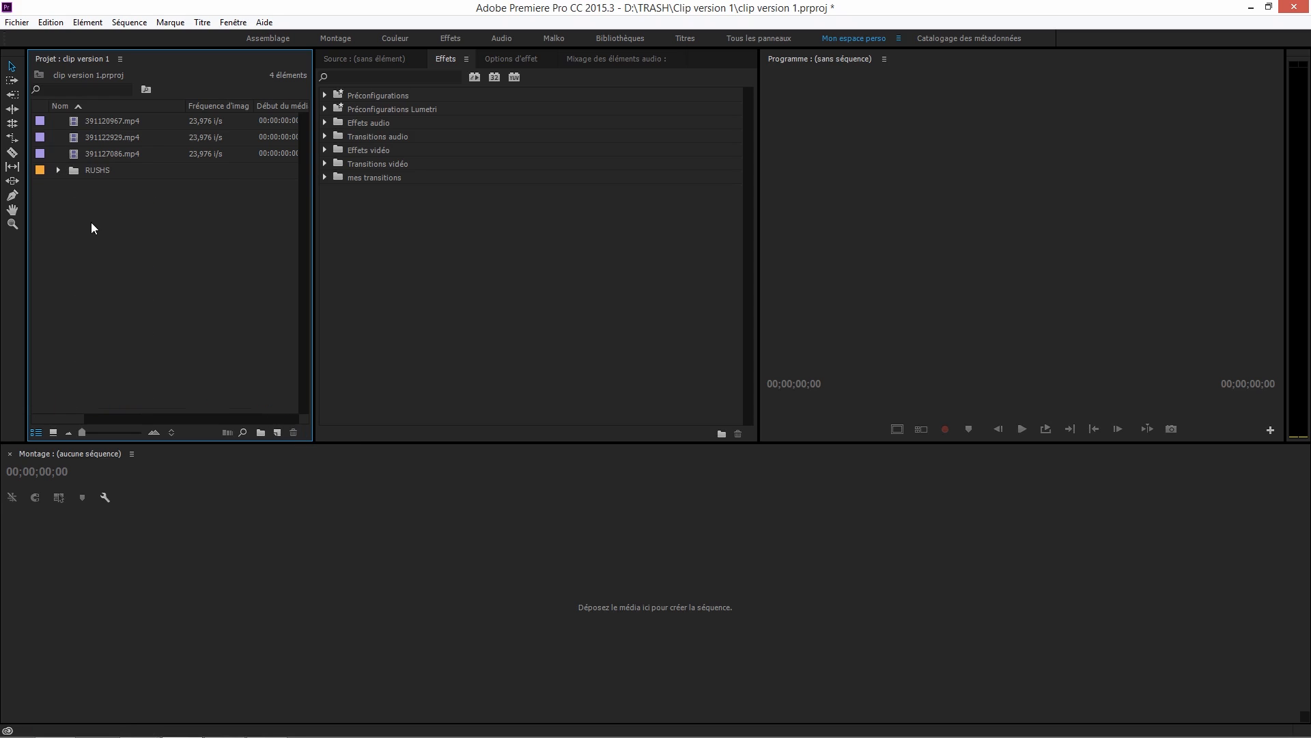
Step: Create a new bin named Footage at the root of the project
{"action": "left_click", "coordinate": [260, 433]}
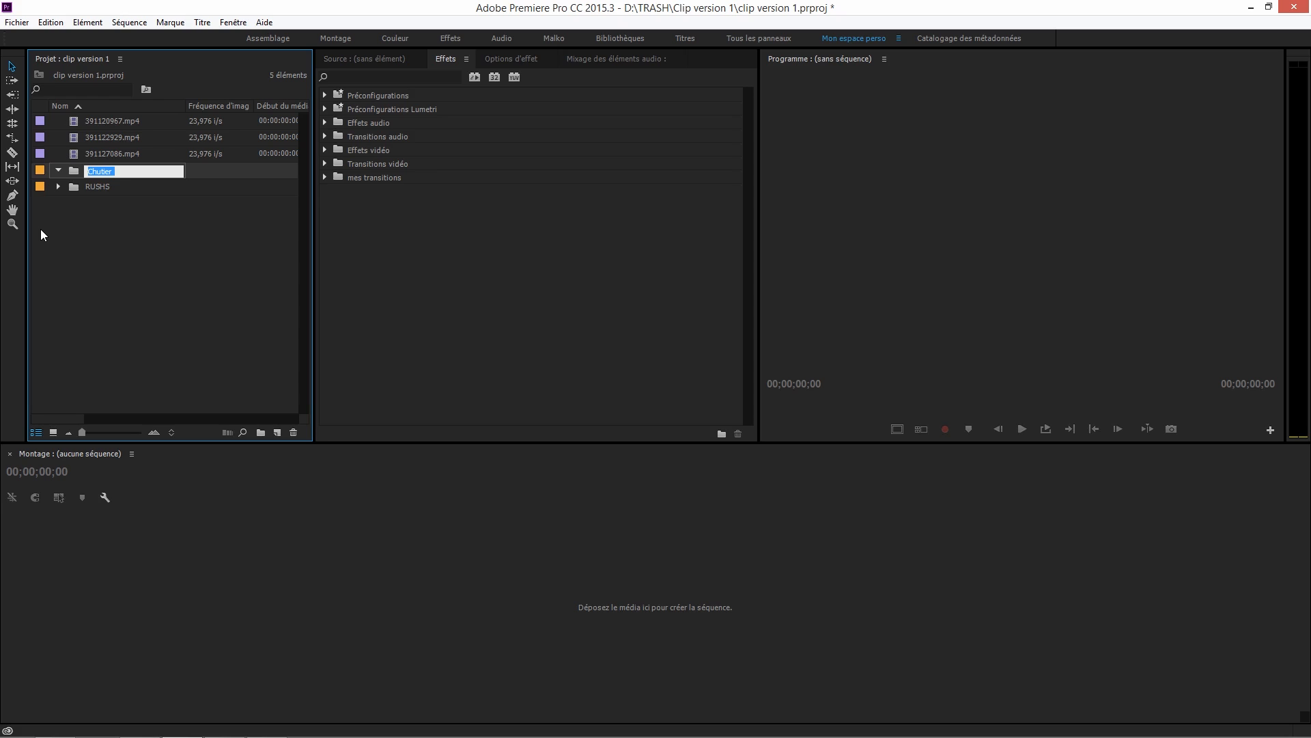
{"action": "type", "text": "Footage"}
{"action": "key", "text": "Tab"}
{"action": "left_click", "coordinate": [52, 226]}
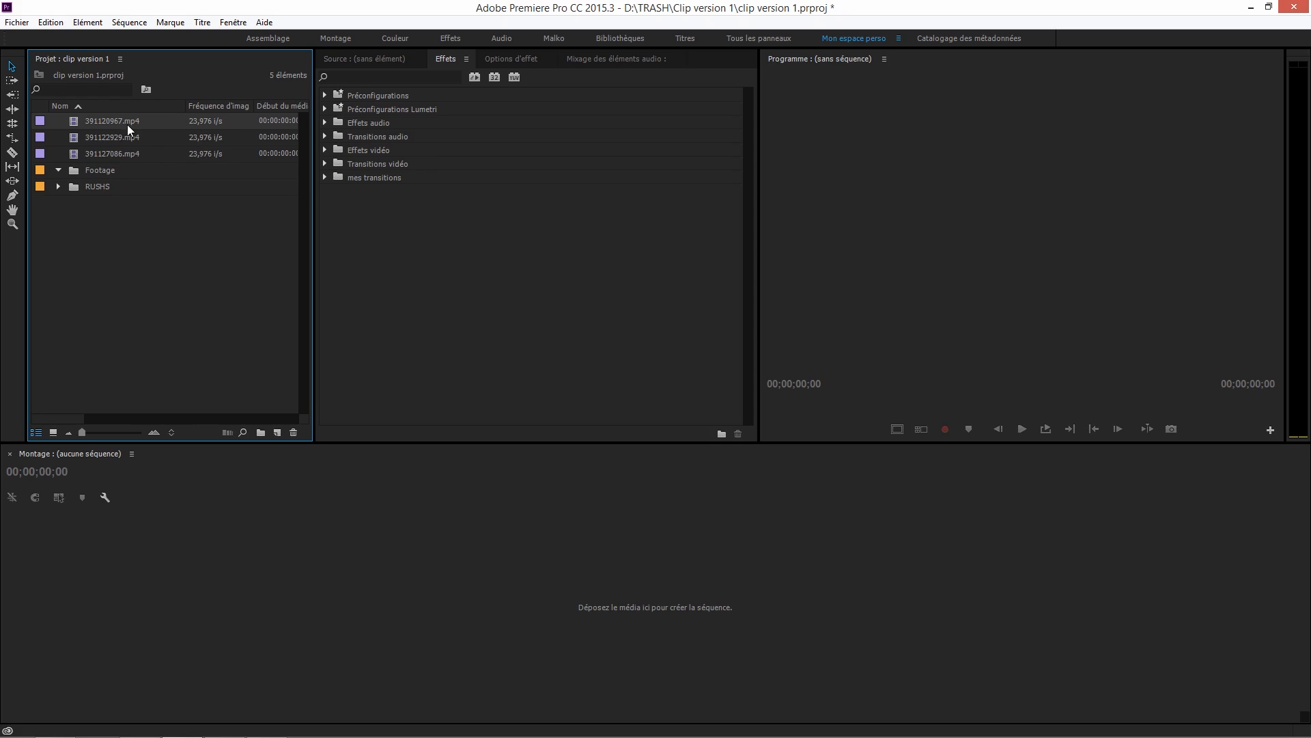
Step: Move the clips 391127086.mp4, 391122929.mp4 and 391120967.mp4 into the Footage bin, and collapse the bin
{"action": "left_click", "coordinate": [127, 124]}
{"action": "left_click", "coordinate": [104, 166]}
{"action": "left_click", "coordinate": [75, 159]}
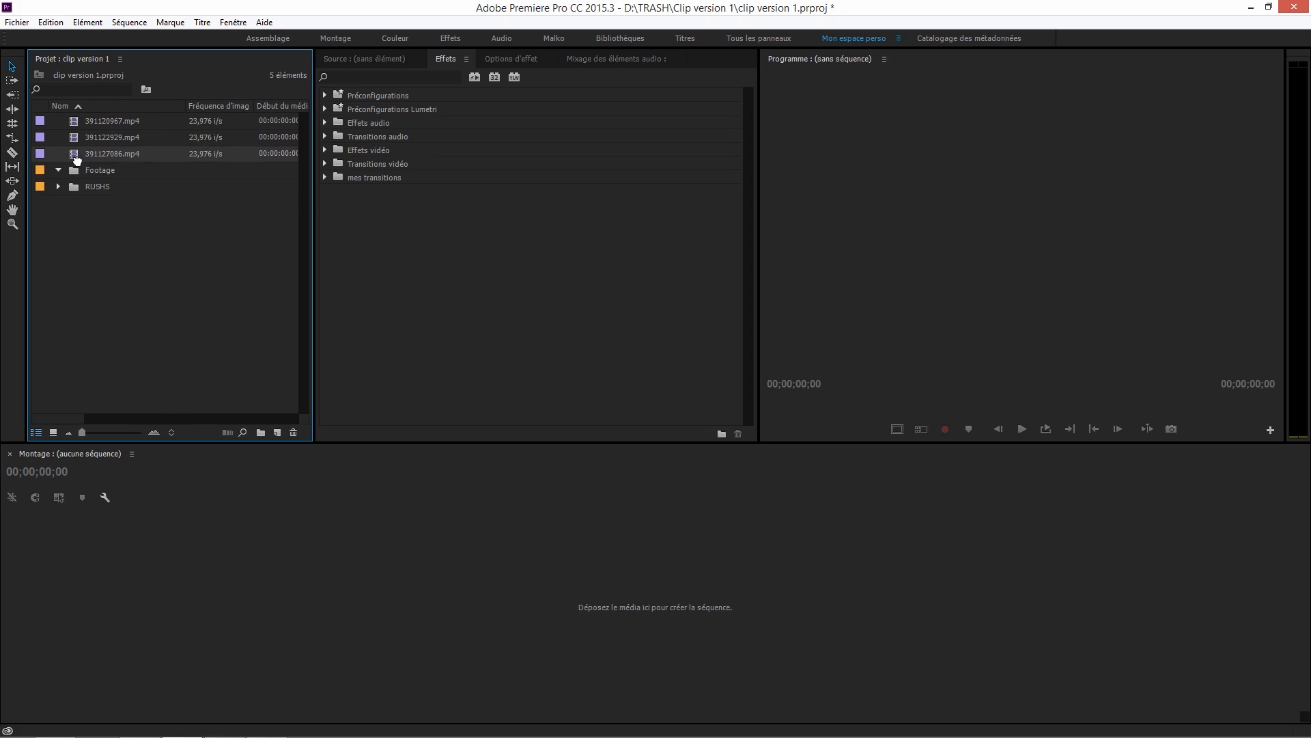
{"action": "left_click_drag", "start_coordinate": [76, 159], "coordinate": [78, 172]}
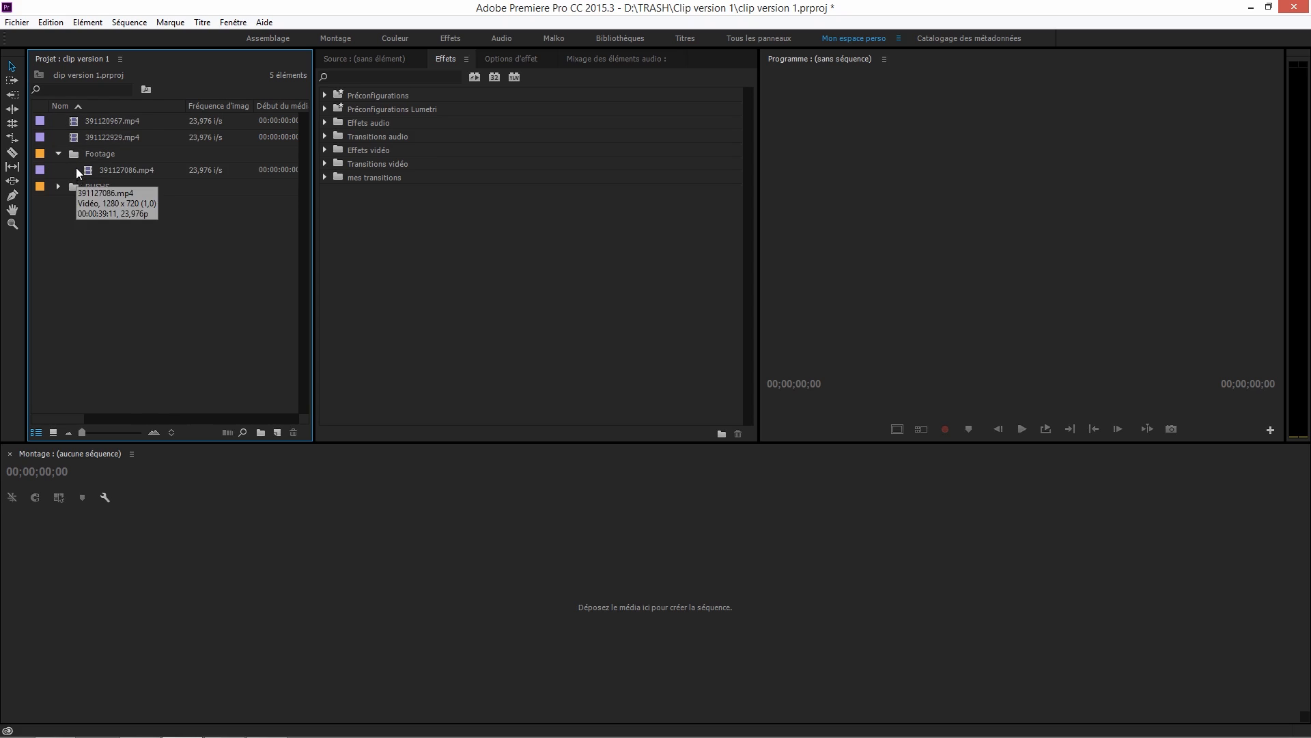
{"action": "left_click", "coordinate": [77, 136]}
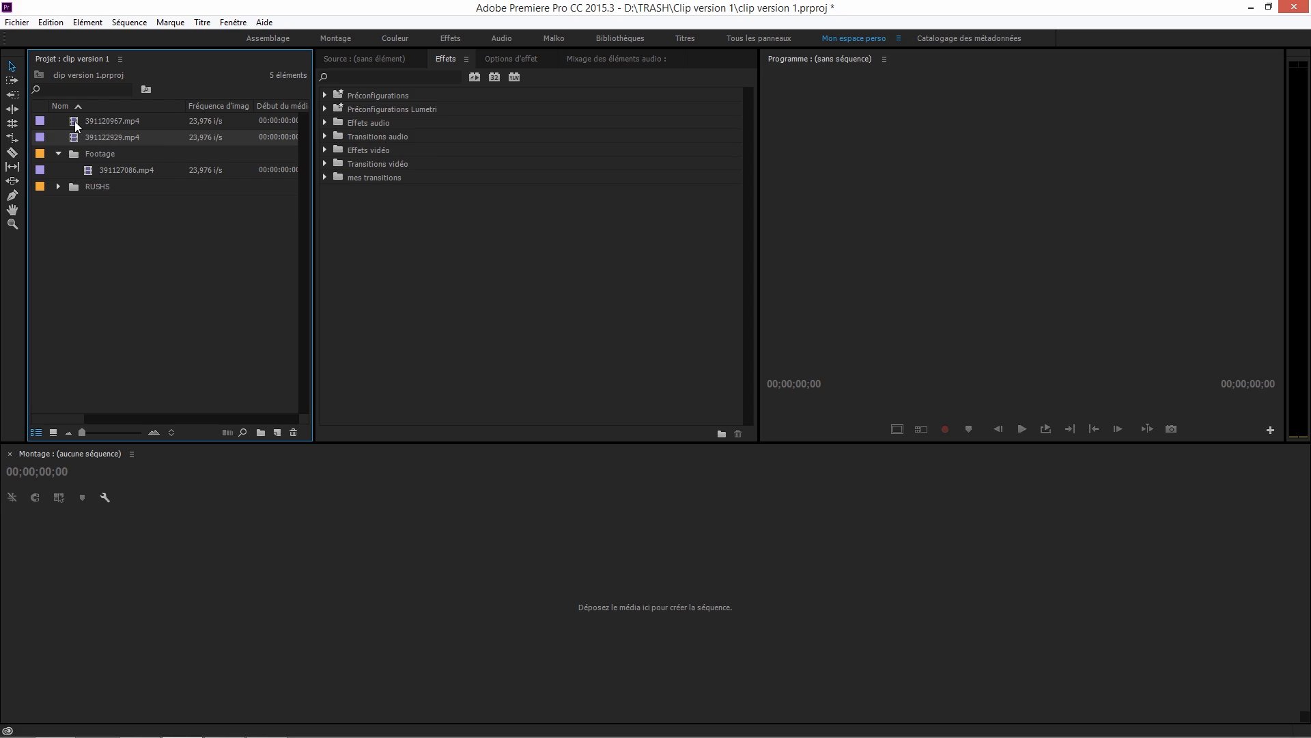
{"action": "left_click", "coordinate": [76, 125], "text": "shift"}
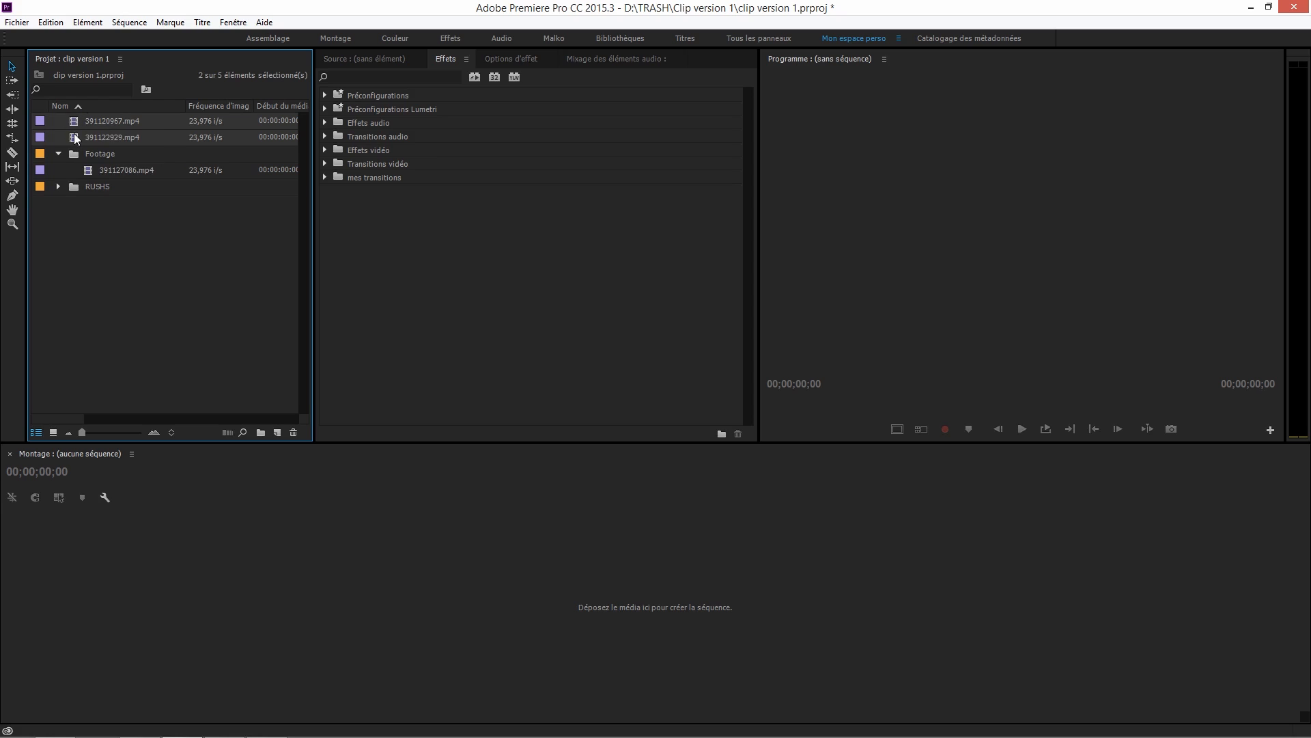
{"action": "left_click_drag", "start_coordinate": [92, 121], "coordinate": [103, 155]}
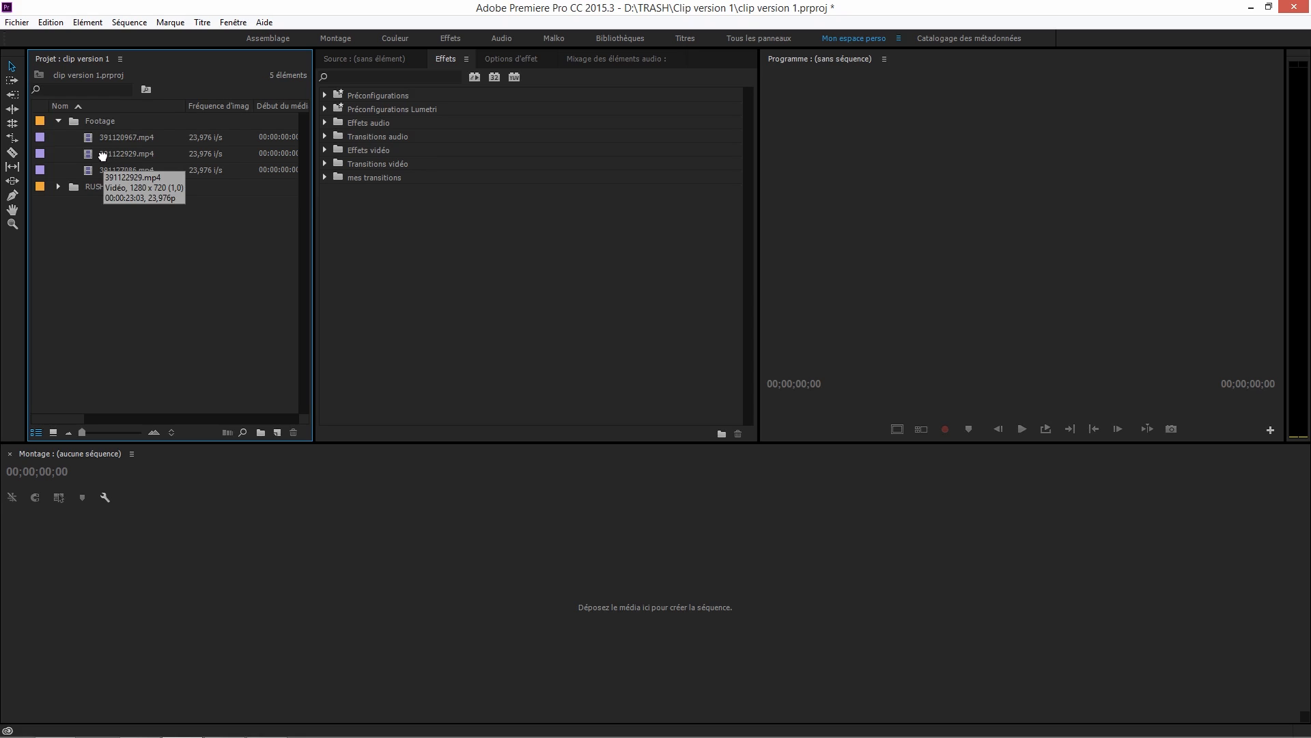
{"action": "left_click", "coordinate": [59, 122]}
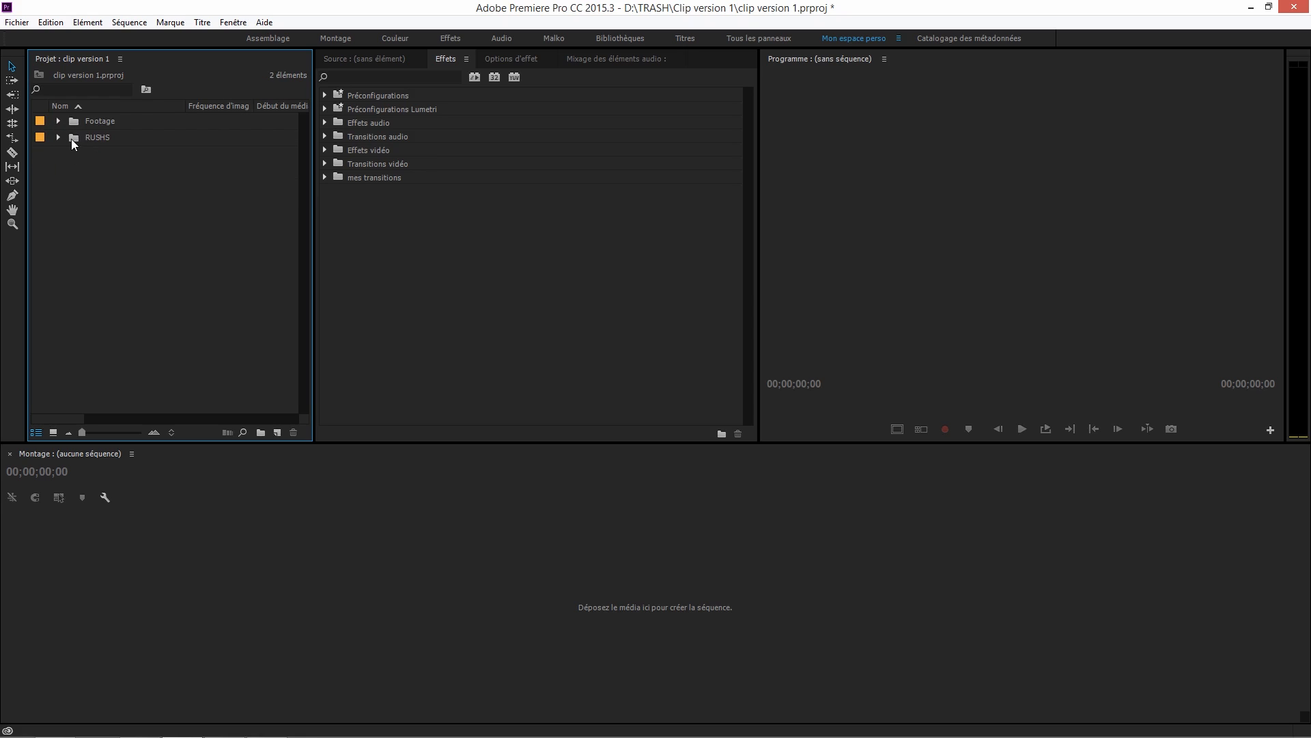
Step: Open the RUSHS bin in its own tab, and switch between the project root and the bin's contents
{"action": "double_click", "coordinate": [79, 137]}
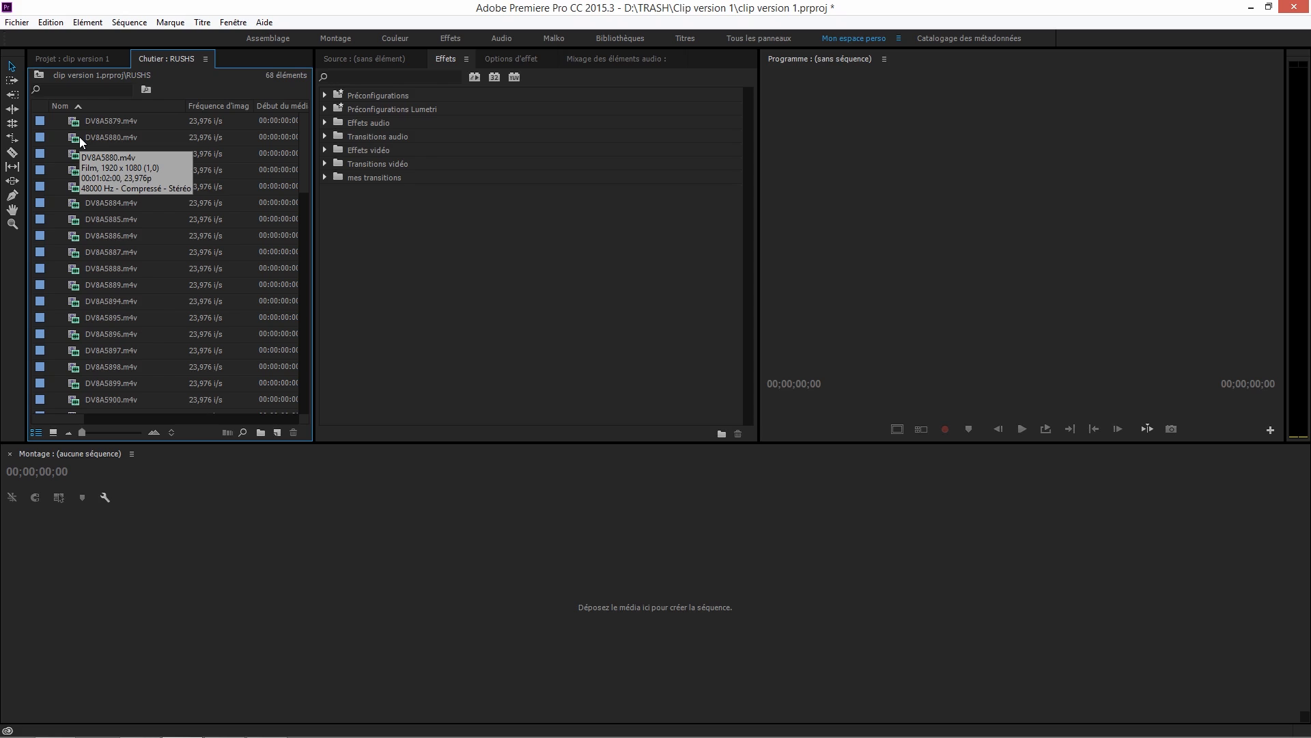
{"action": "left_click", "coordinate": [89, 60]}
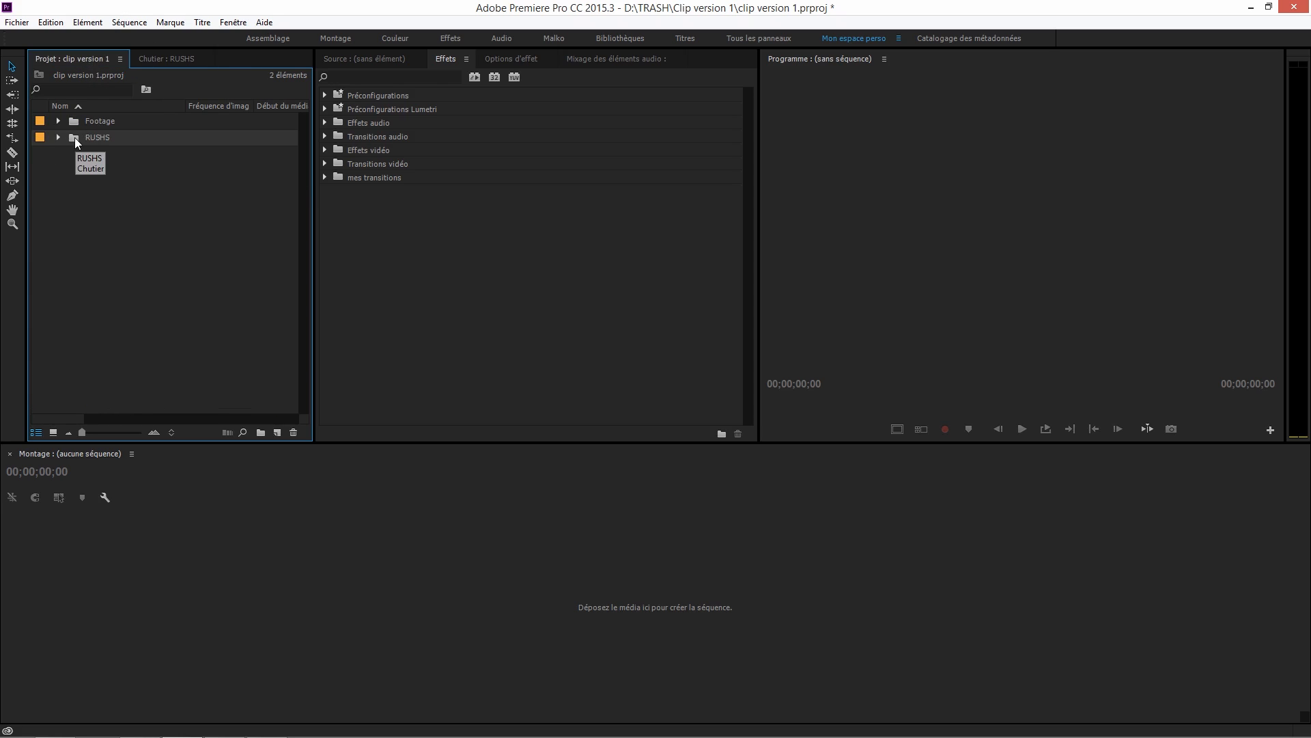
{"action": "left_click", "coordinate": [157, 59]}
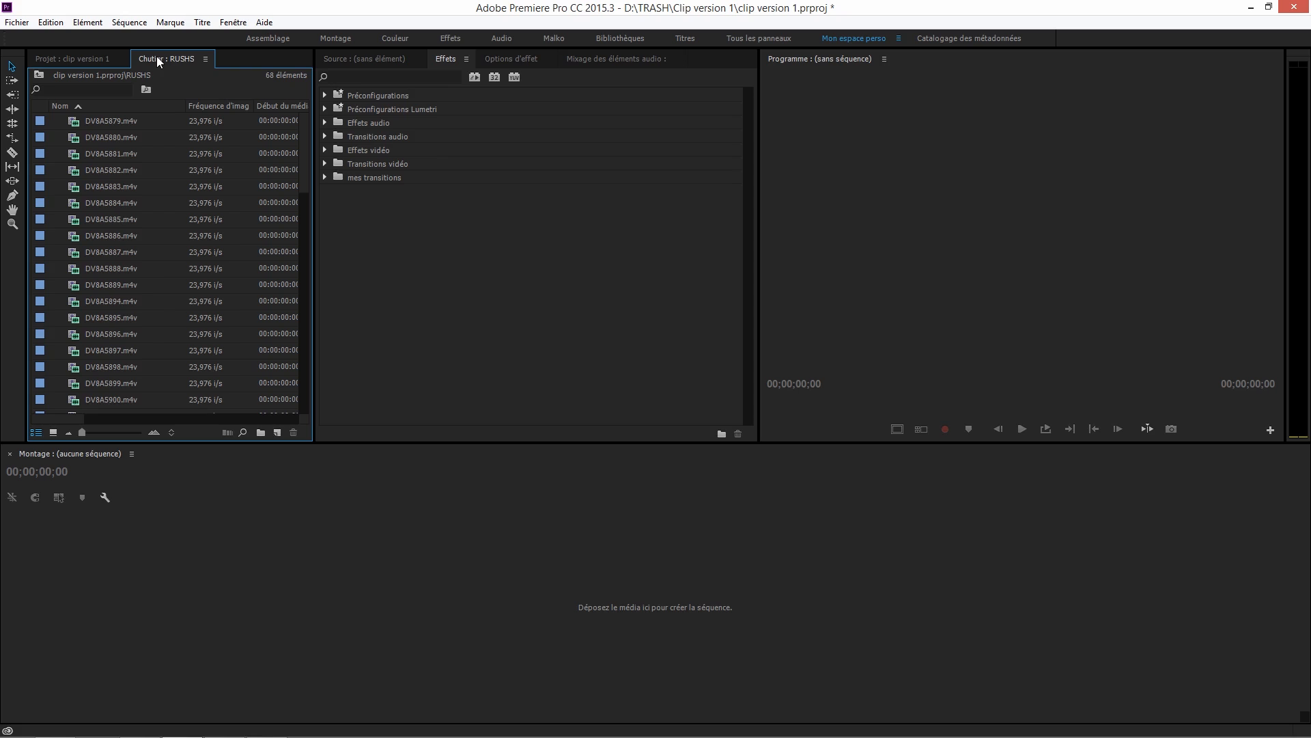
Step: Open the Footage bin from the project root in a separate floating window, and move that window over the workspace's centre
{"action": "left_click", "coordinate": [68, 59]}
{"action": "double_click", "coordinate": [74, 119]}
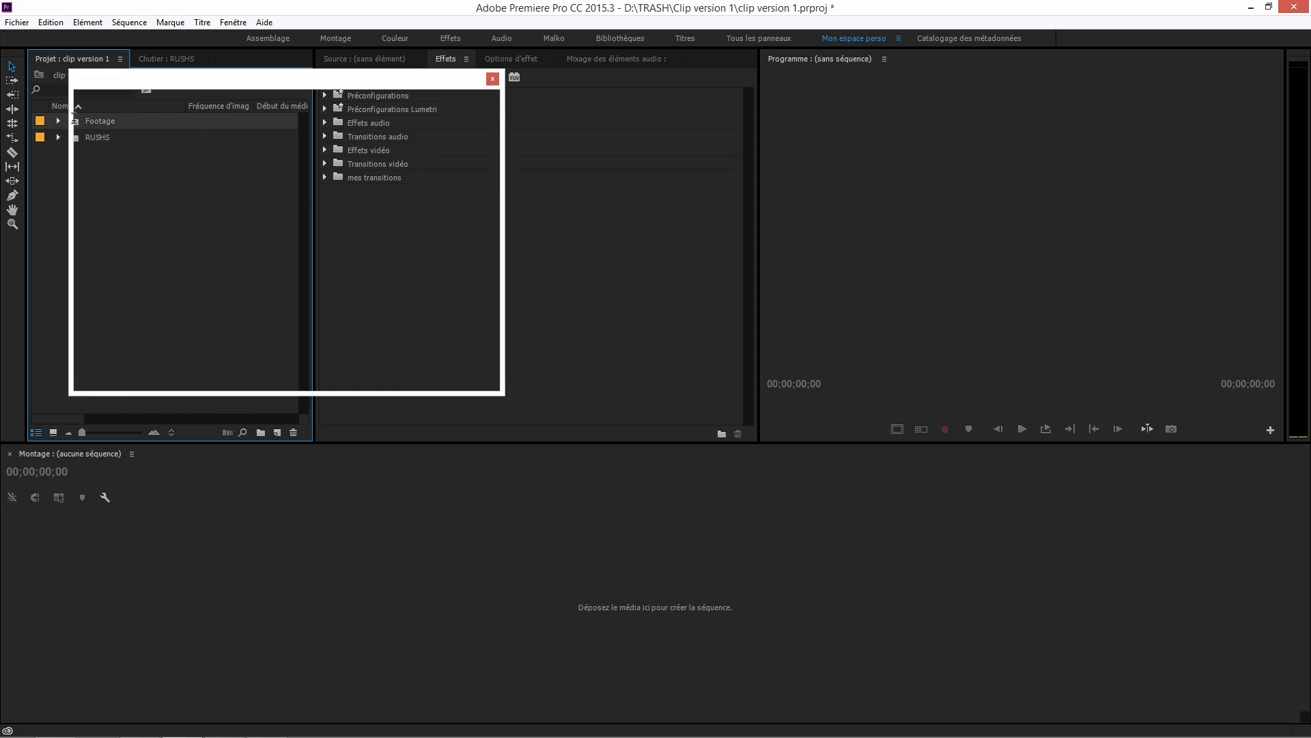
{"action": "left_click_drag", "start_coordinate": [195, 85], "coordinate": [524, 159]}
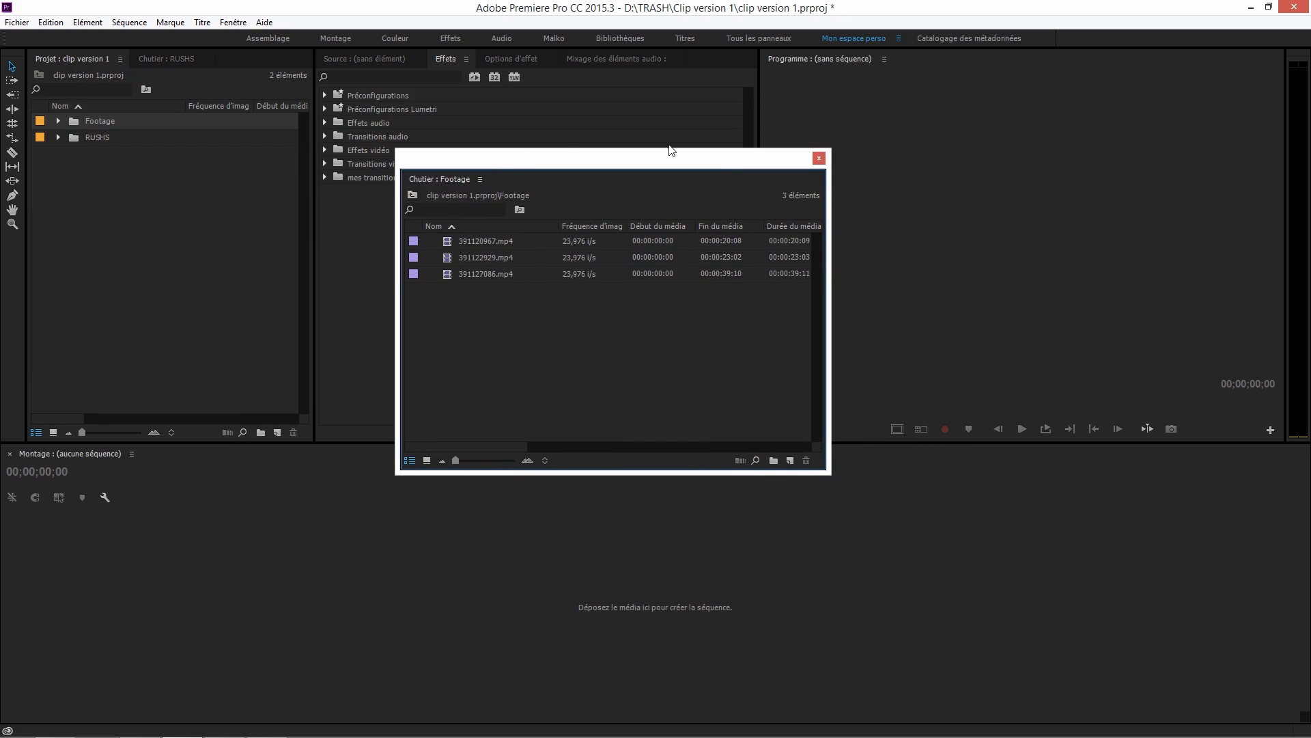
Step: Close the floating Footage window, reopen the Footage bin in its own tab, and switch to the RUSHS bin
{"action": "left_click", "coordinate": [819, 158]}
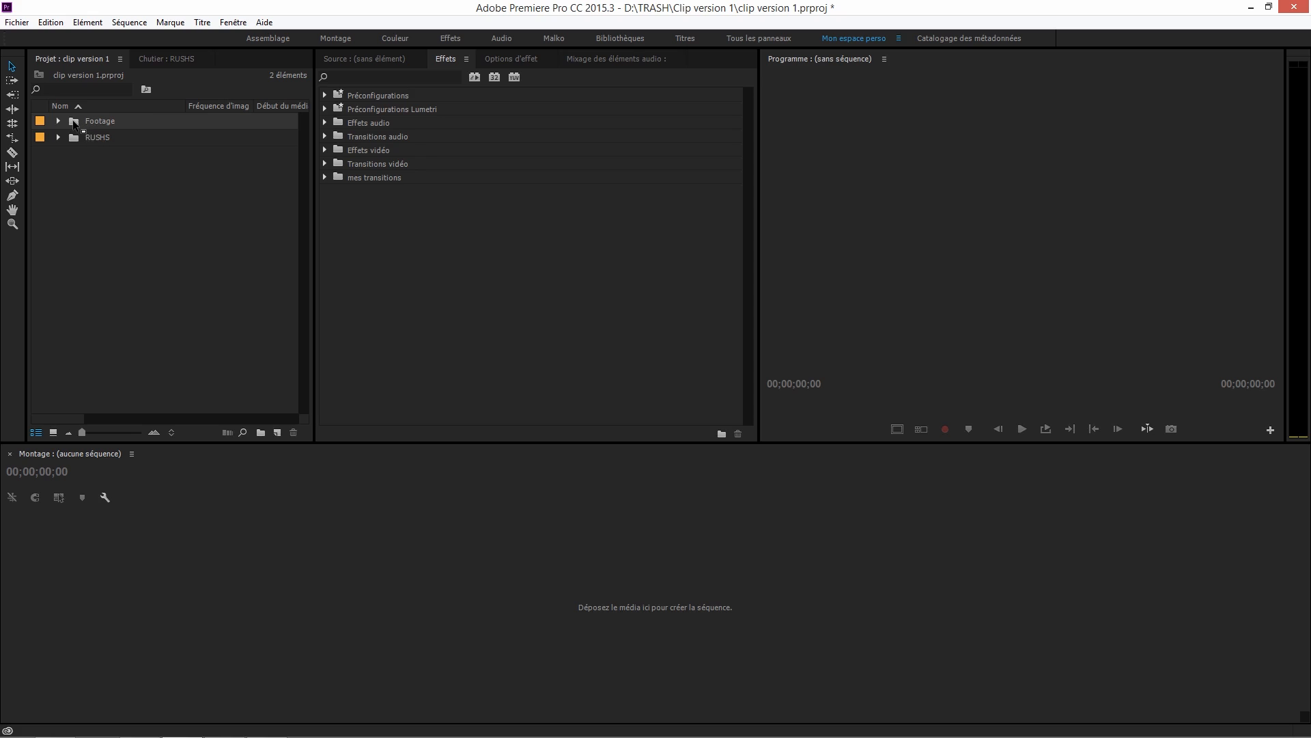
{"action": "double_click", "coordinate": [73, 121]}
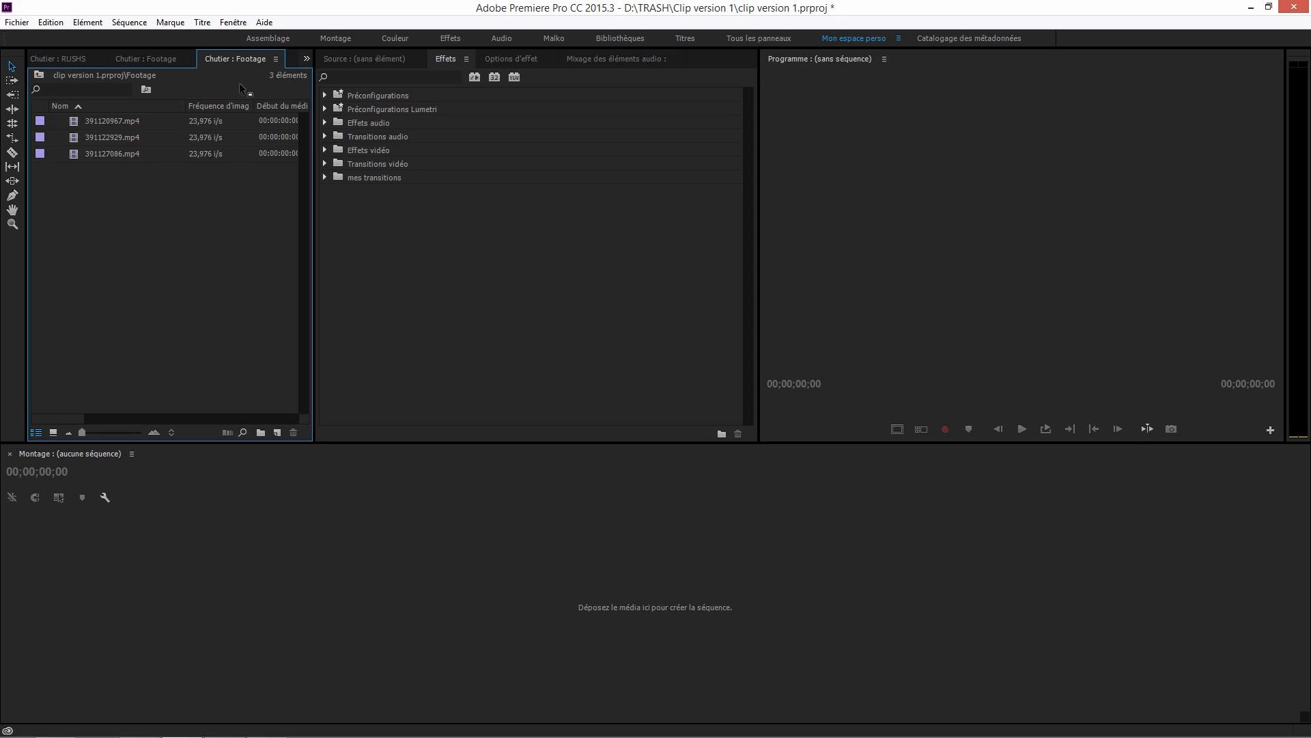
{"action": "left_click", "coordinate": [164, 59]}
{"action": "left_click", "coordinate": [78, 59]}
{"action": "left_click_drag", "start_coordinate": [134, 73], "coordinate": [63, 60]}
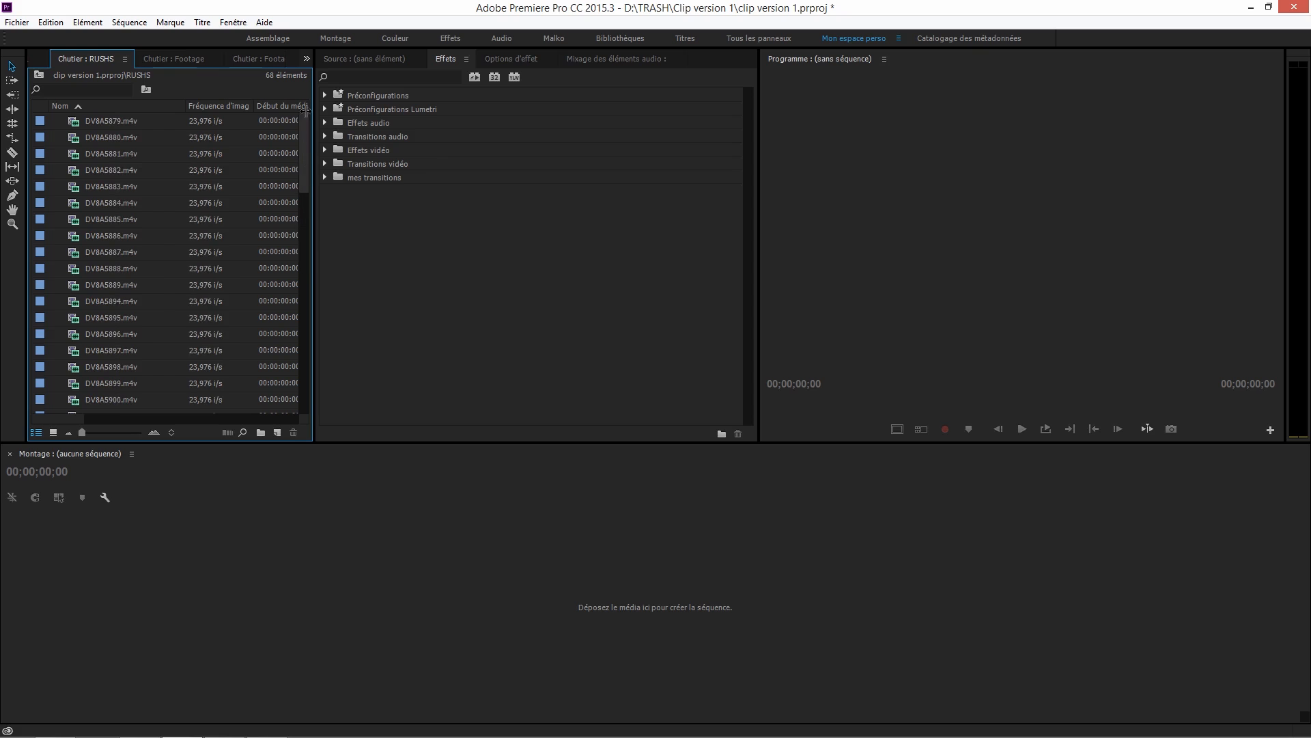
Step: Extend the upper panels down almost to the window's lower edge, and look through the clips in the RUSHS bin
{"action": "left_click", "coordinate": [188, 60]}
{"action": "left_click", "coordinate": [93, 61]}
{"action": "left_click_drag", "start_coordinate": [307, 442], "coordinate": [308, 701]}
{"action": "left_click_drag", "start_coordinate": [300, 232], "coordinate": [328, 276]}
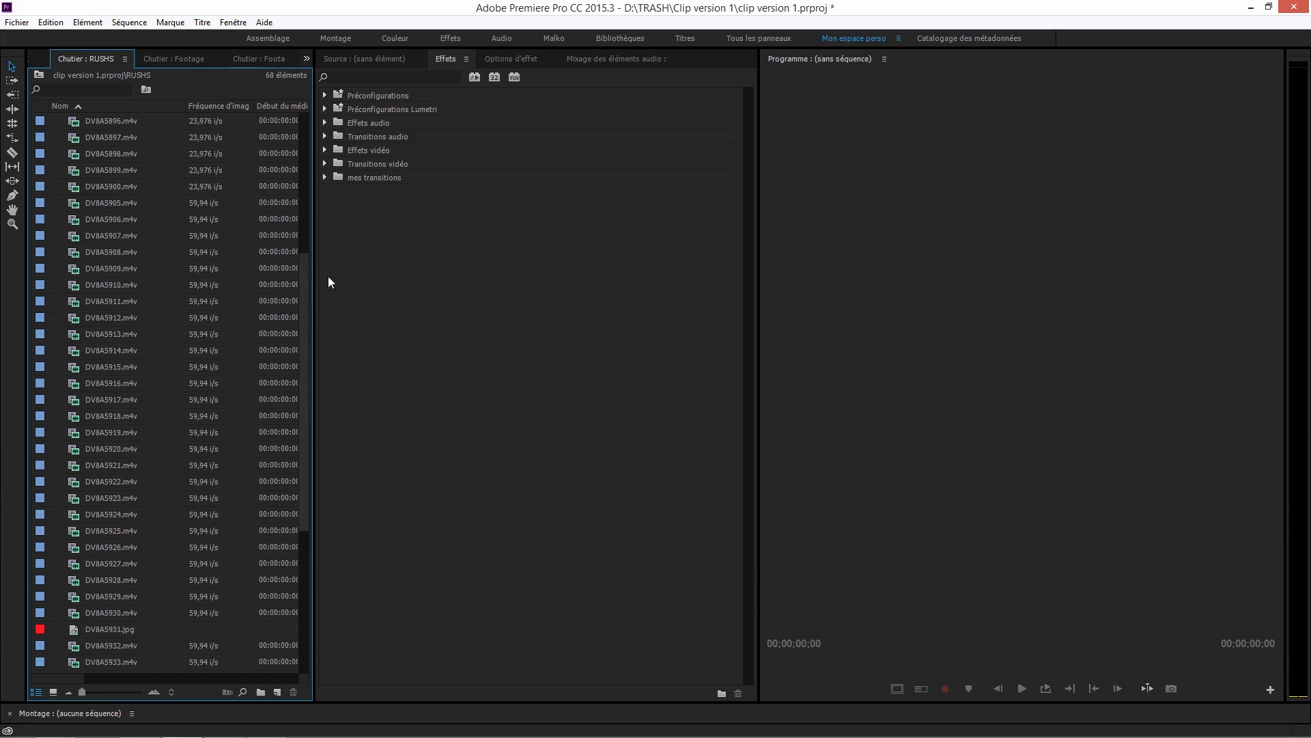
Step: Detach a Footage bin tab into a floating window, and place it beside the displayed contents of the RUSHS bin
{"action": "left_click", "coordinate": [203, 60]}
{"action": "left_click", "coordinate": [267, 59]}
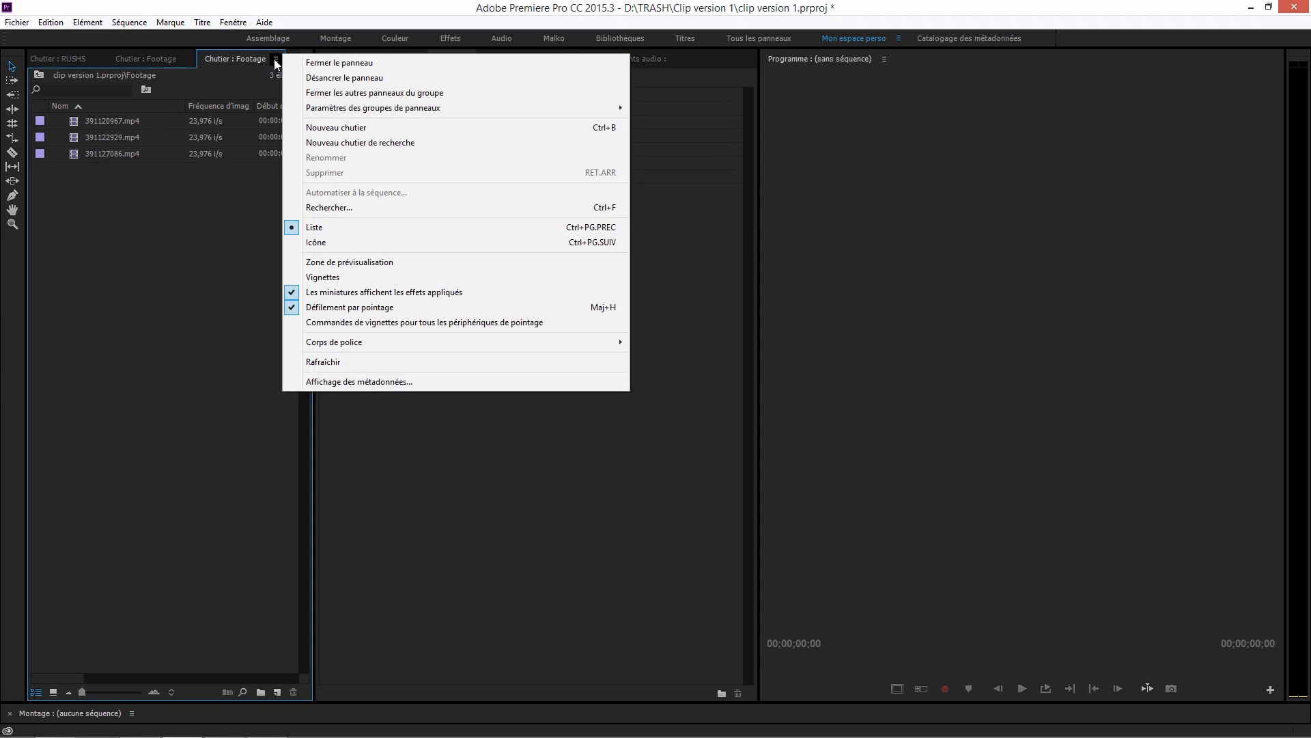
{"action": "left_click", "coordinate": [250, 59]}
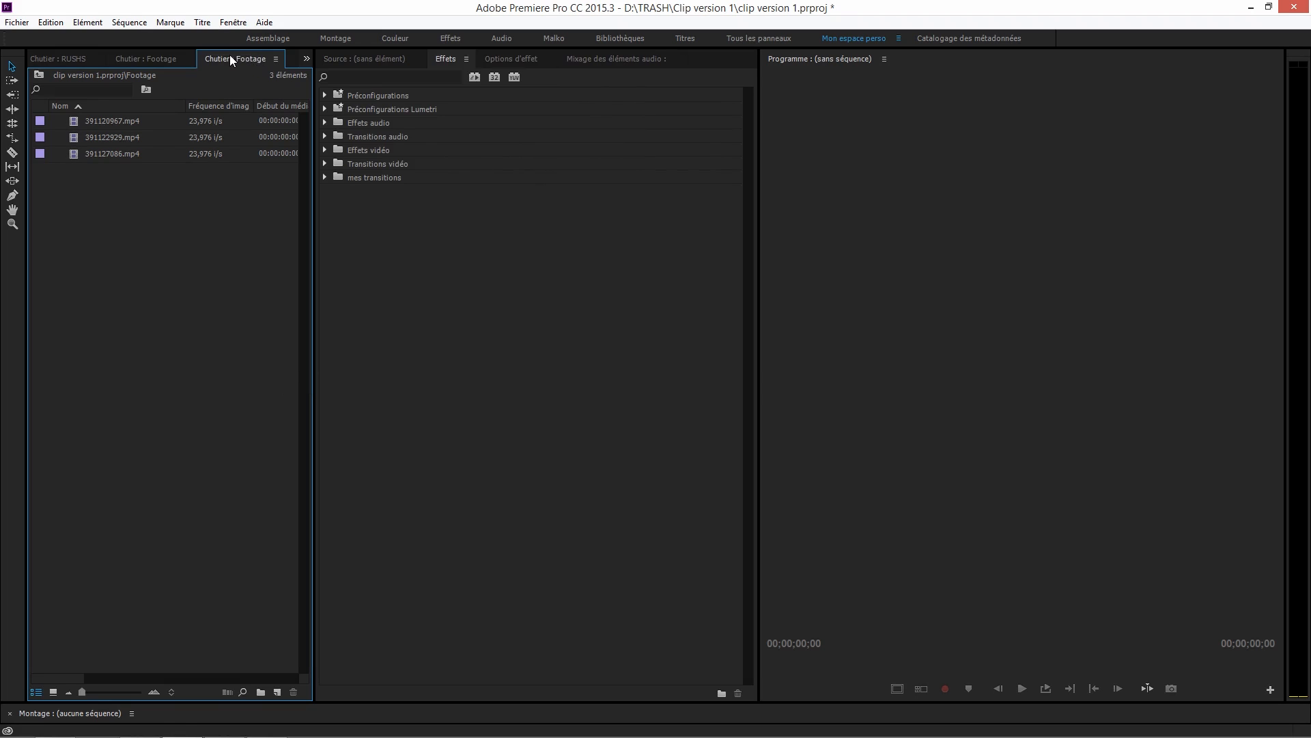
{"action": "left_click_drag", "start_coordinate": [231, 59], "coordinate": [496, 149]}
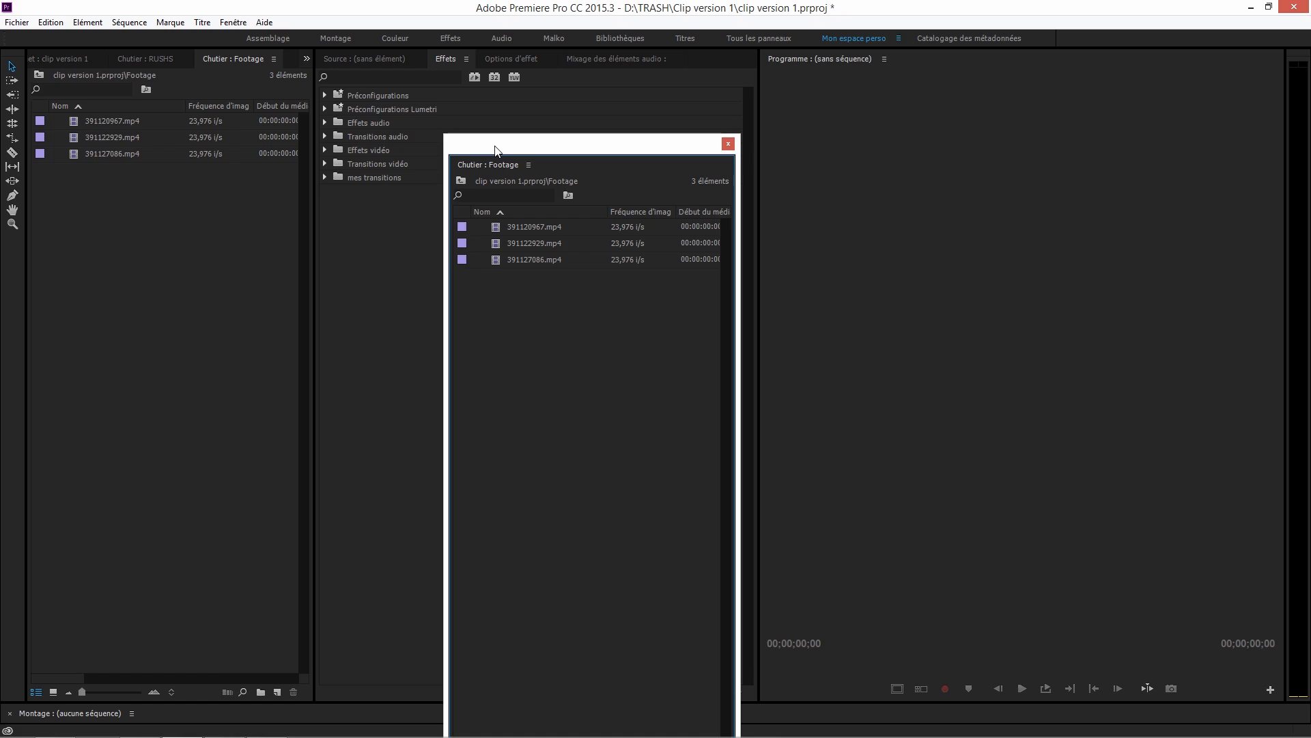
{"action": "left_click", "coordinate": [141, 58]}
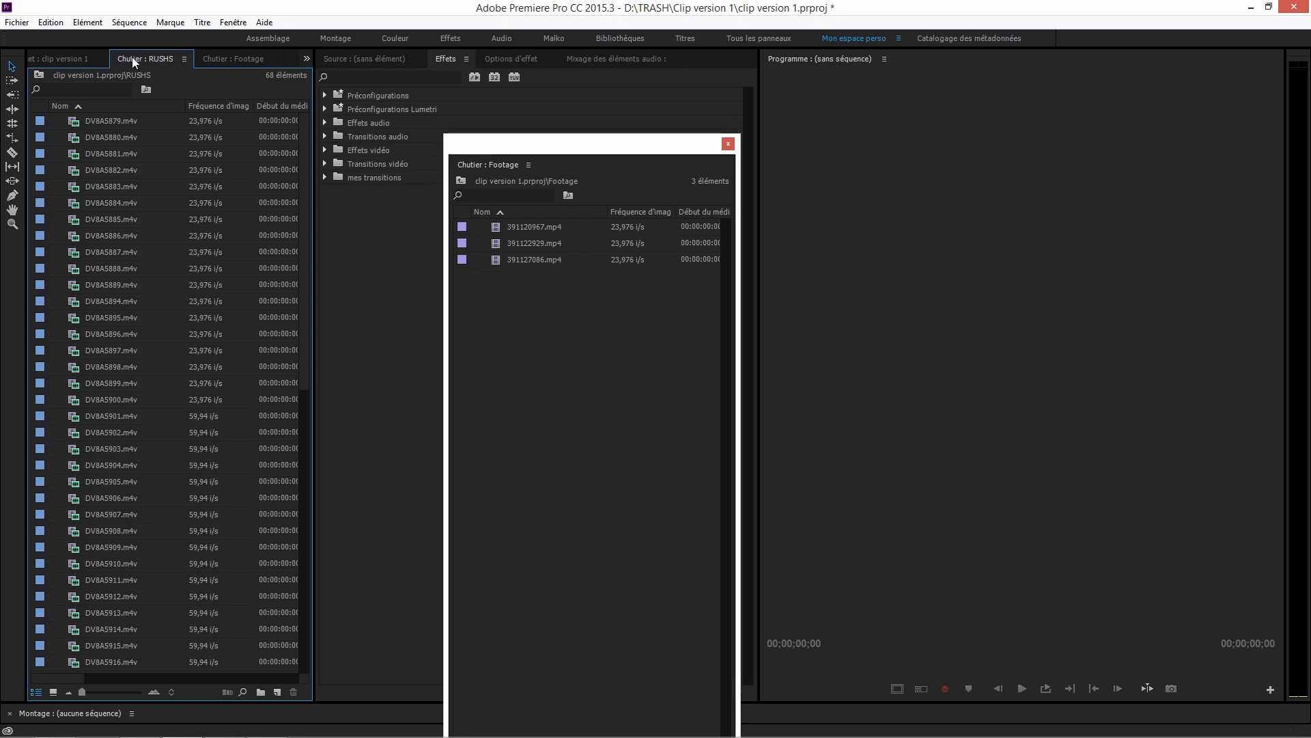
{"action": "left_click_drag", "start_coordinate": [503, 137], "coordinate": [480, 96]}
Step: Create a new bin inside RUSHS, keeping the name Chutier, and select all three clips in the floating Footage window
{"action": "left_click_drag", "start_coordinate": [547, 254], "coordinate": [483, 176]}
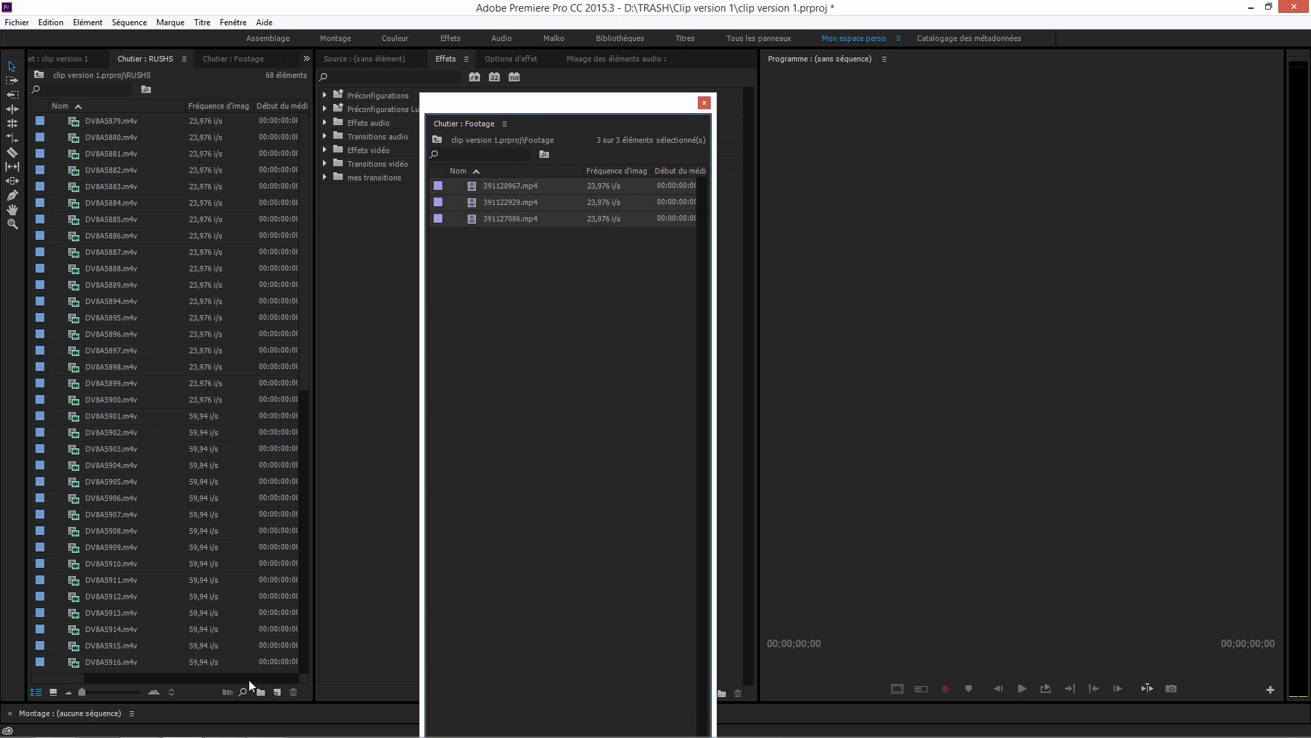
{"action": "left_click", "coordinate": [263, 691]}
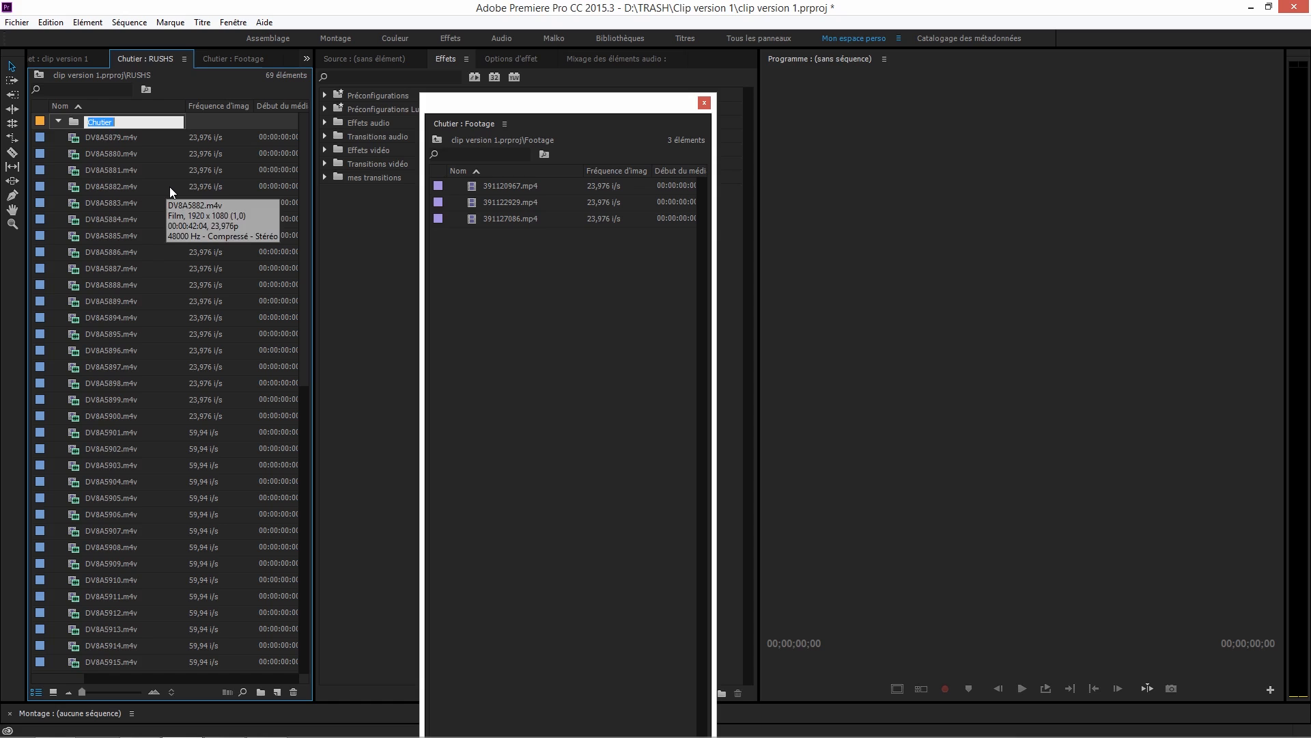
{"action": "key", "text": "Tab"}
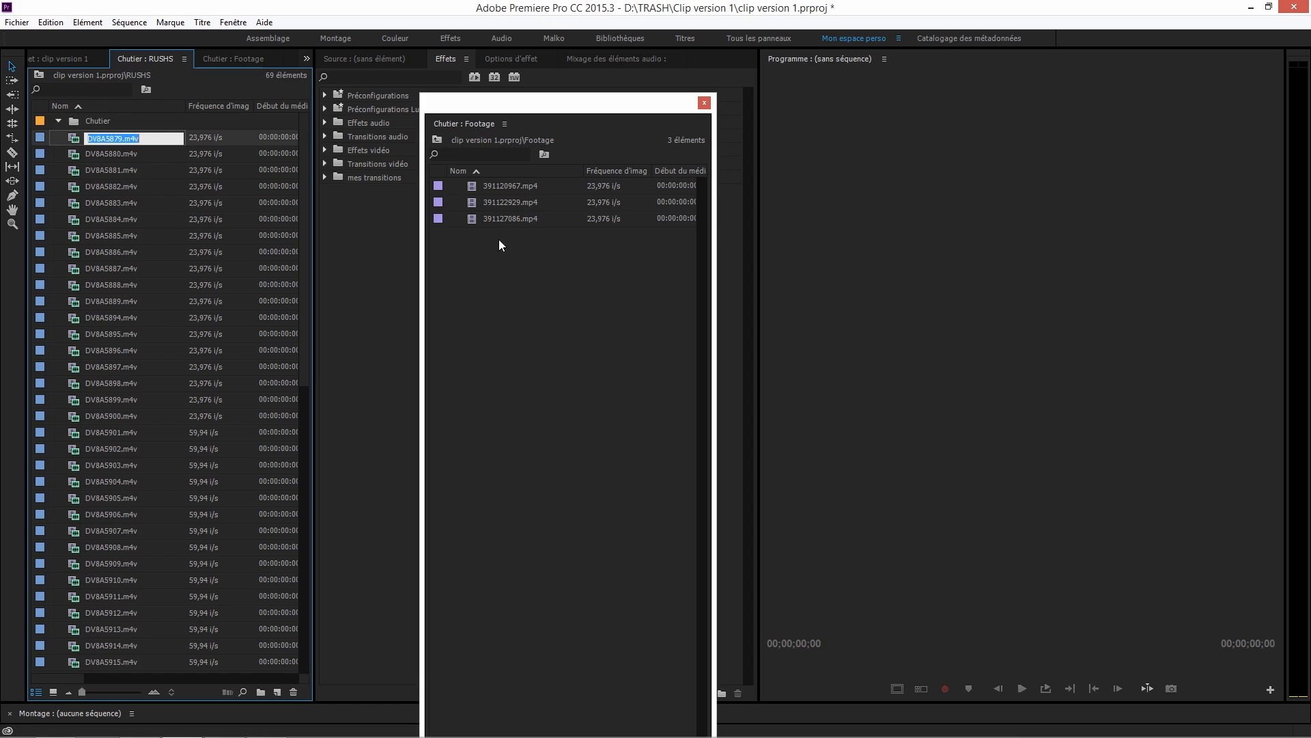
{"action": "left_click_drag", "start_coordinate": [529, 254], "coordinate": [497, 186]}
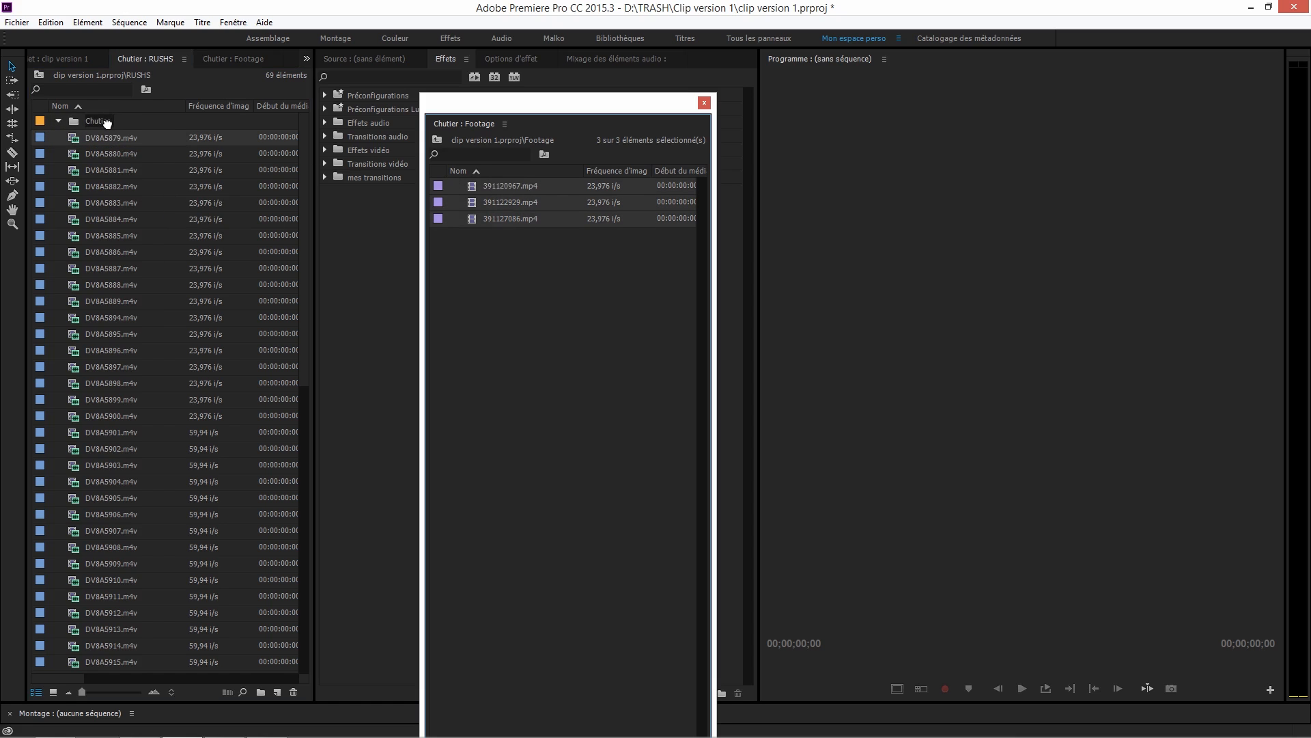